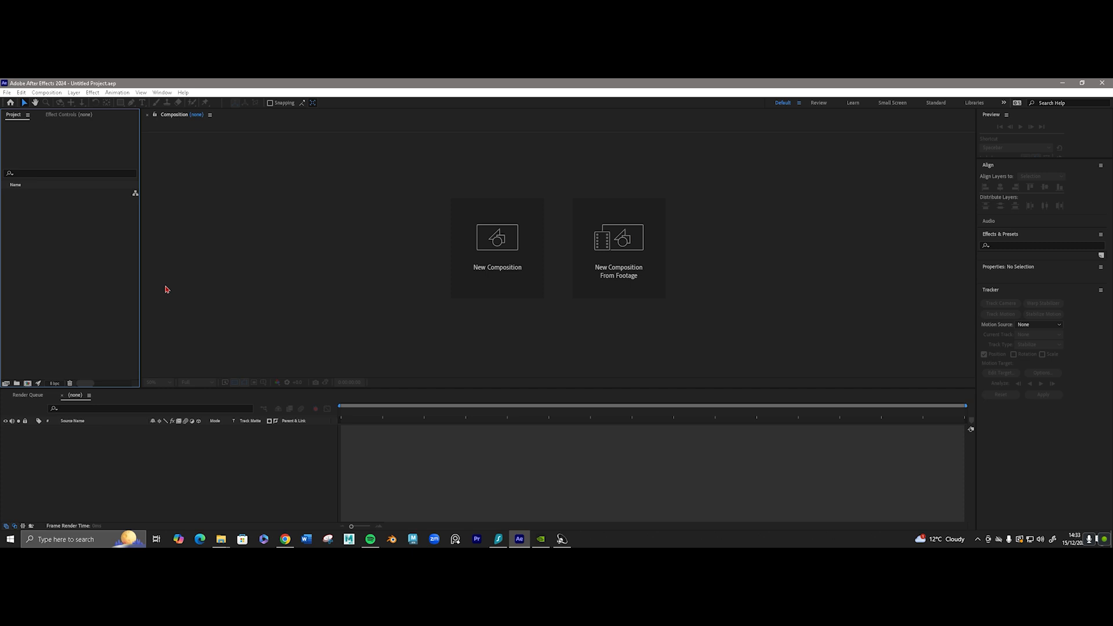
Import both MP4 clips from the project folder as footage.
right_click(42, 232)
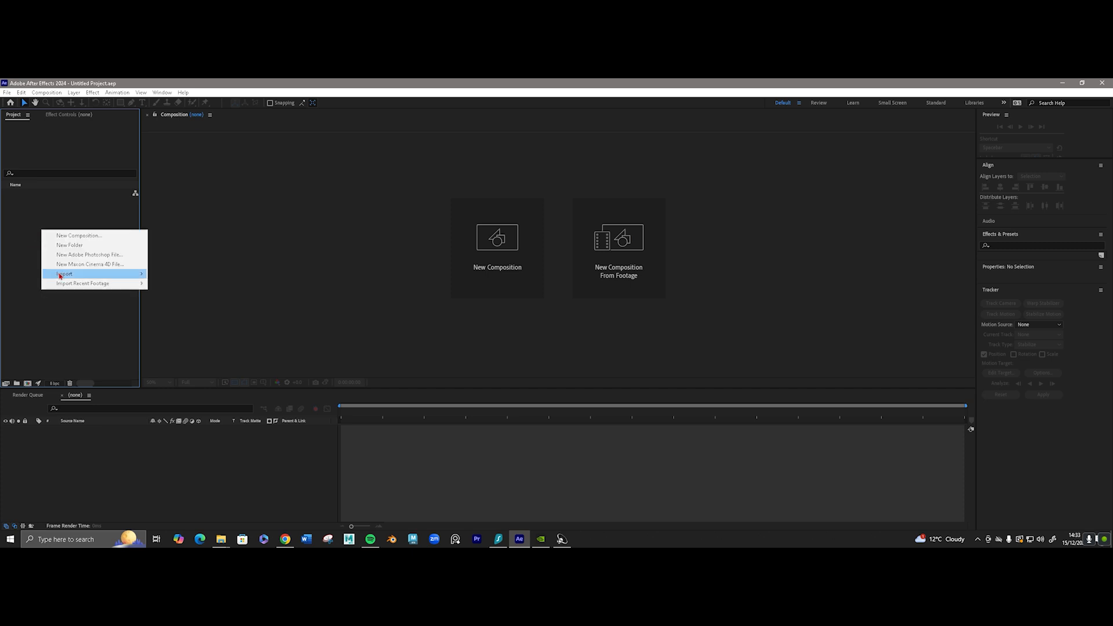
mouse_move(61, 276)
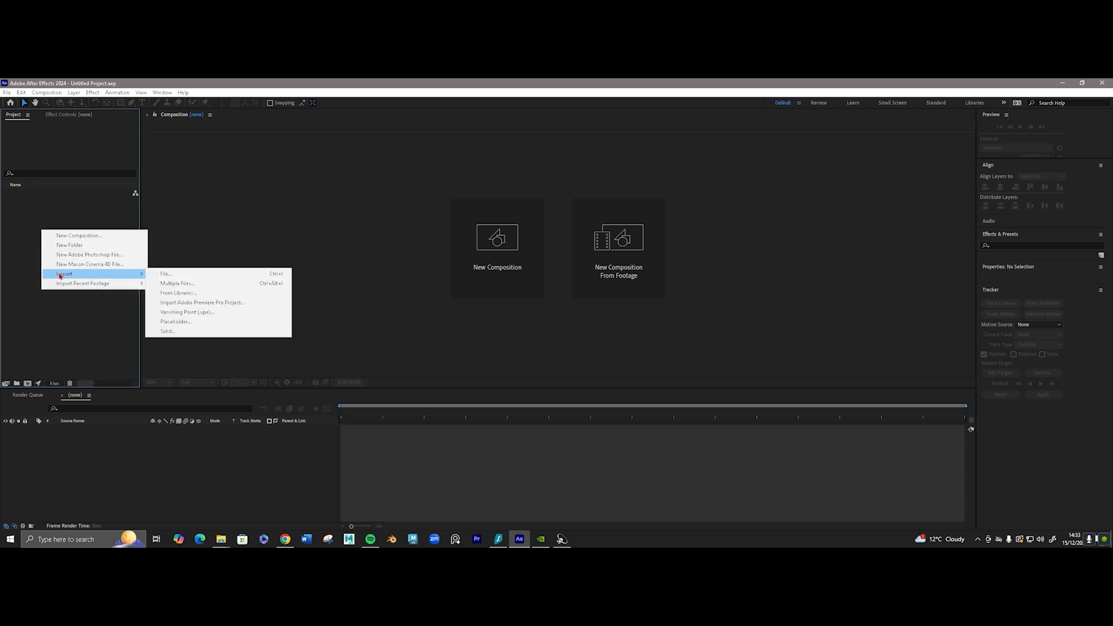
click(81, 332)
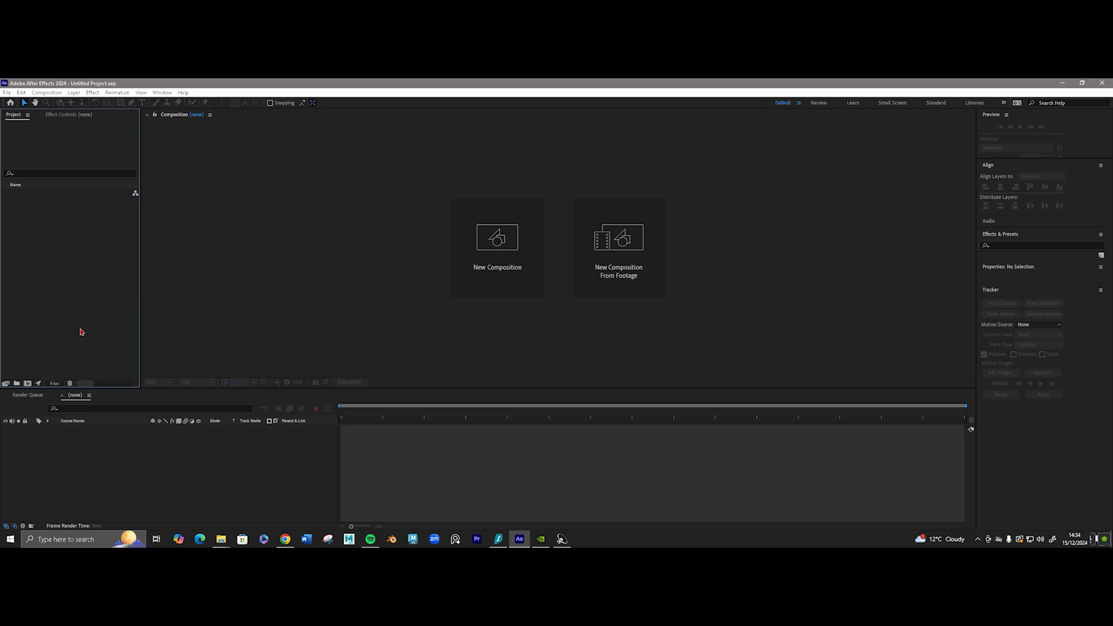
double_click(81, 332)
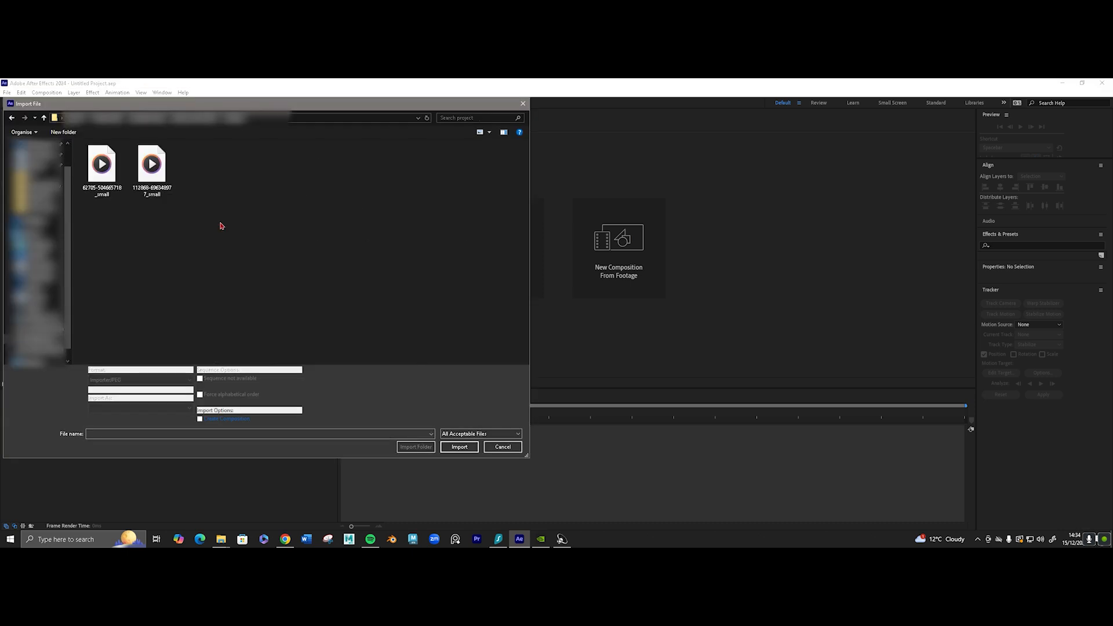
drag(216, 225, 93, 160)
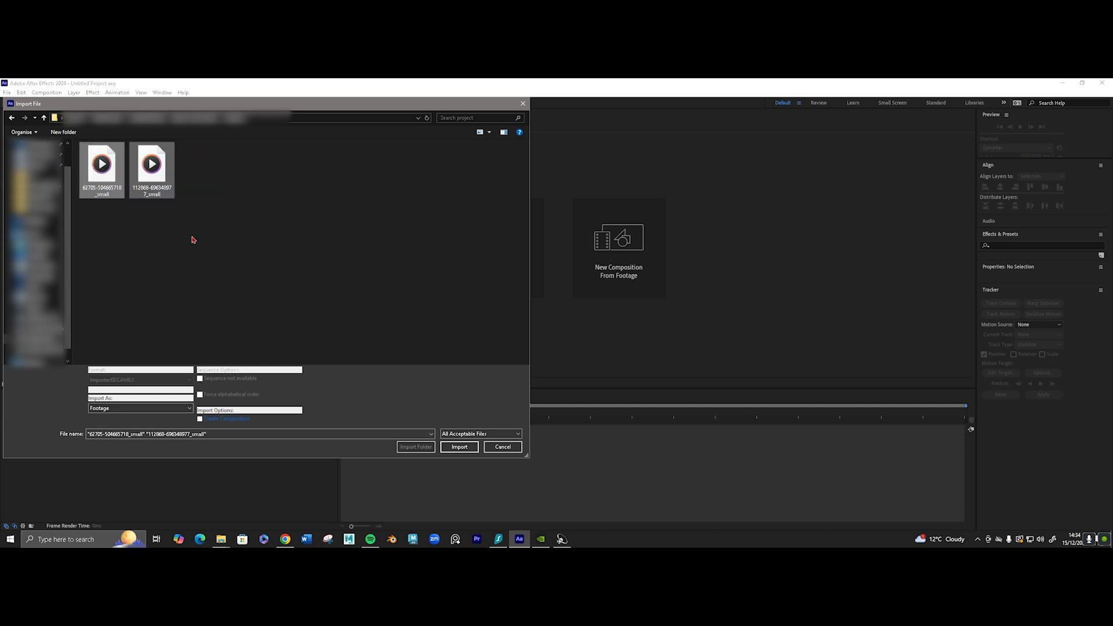
click(457, 447)
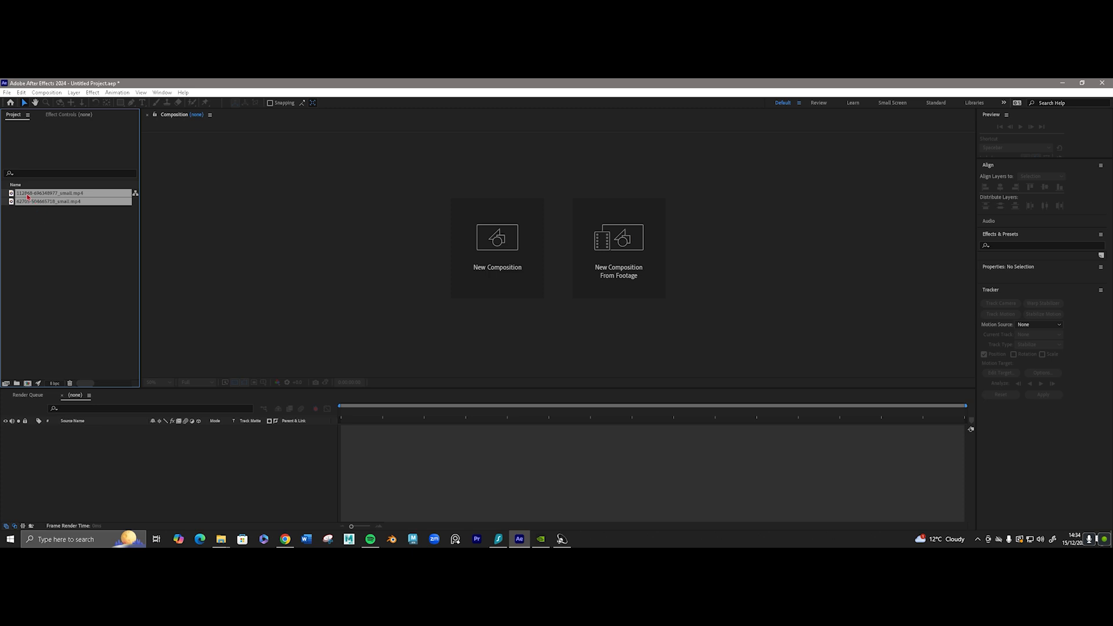
drag(36, 203, 29, 388)
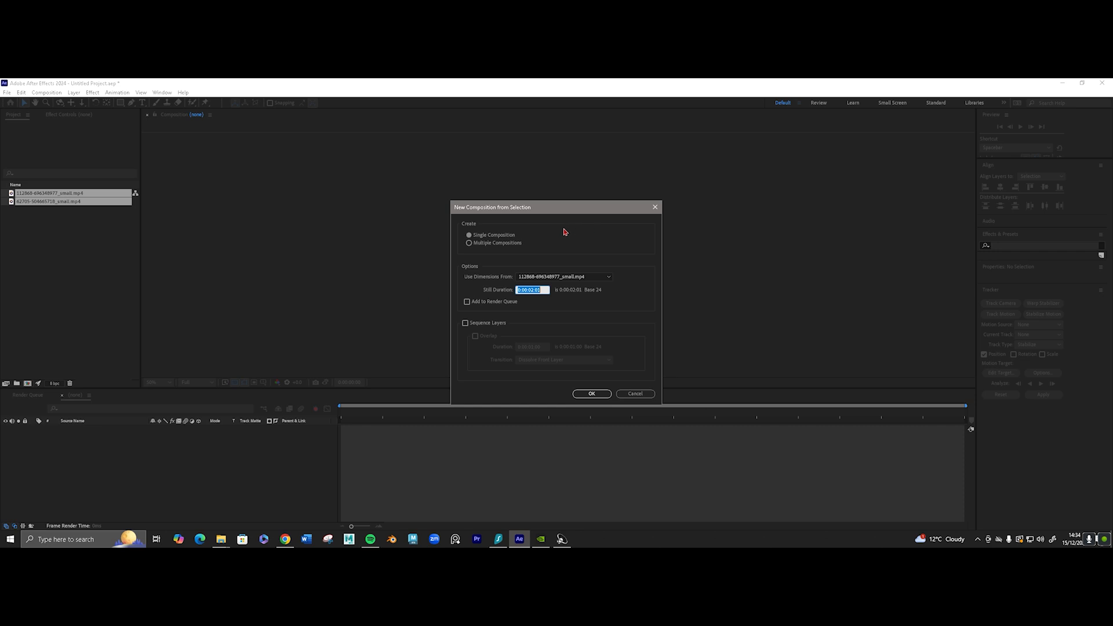
click(601, 396)
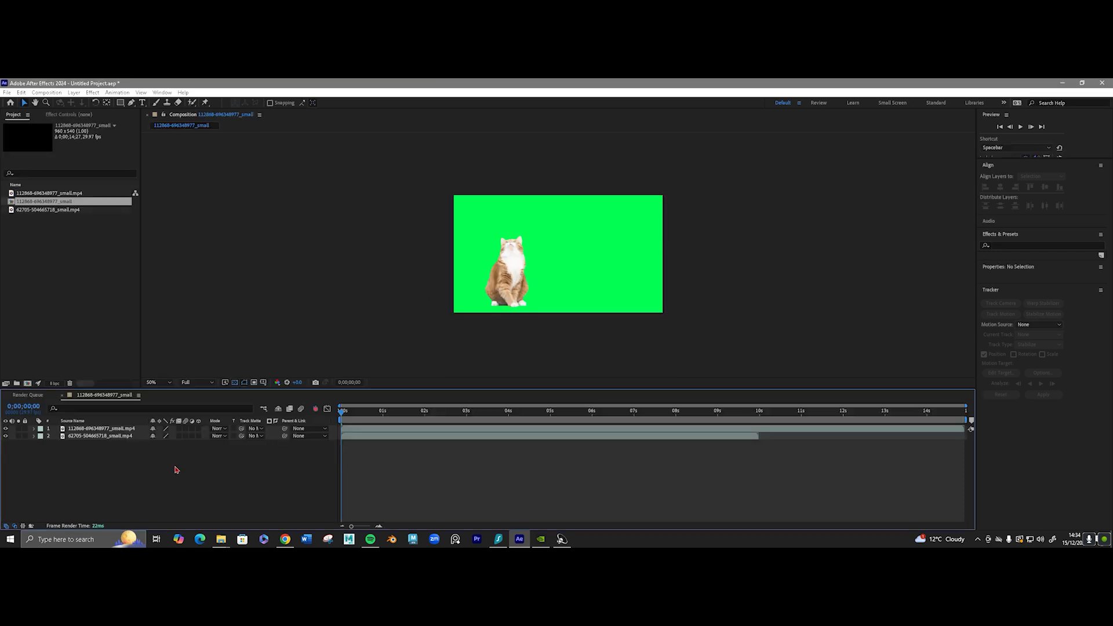
scroll(419, 234, up, 1)
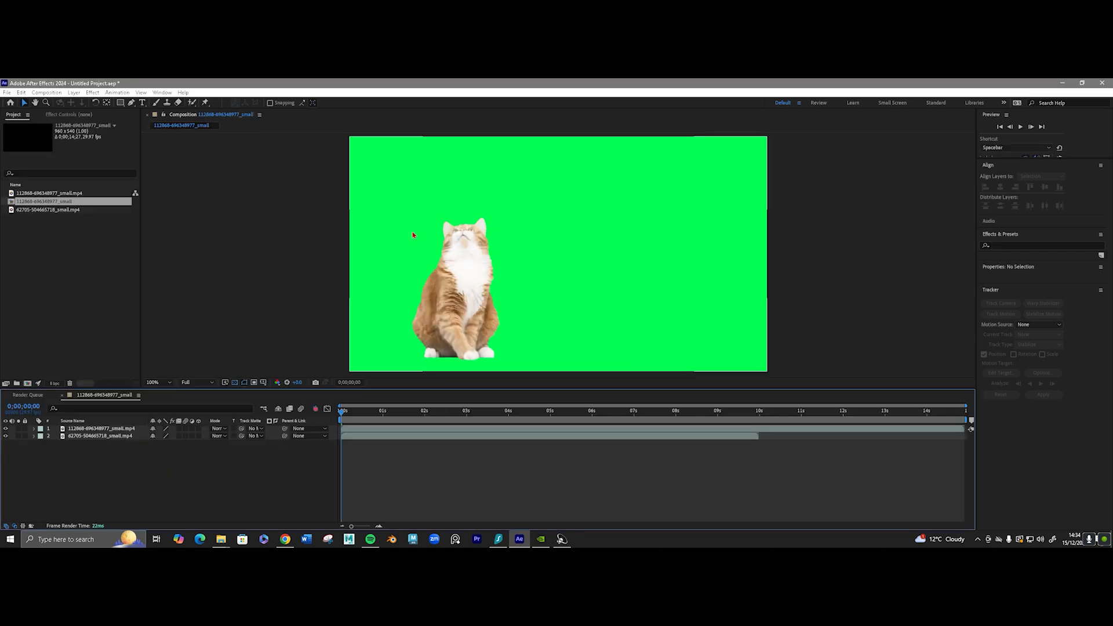
drag(382, 389, 379, 442)
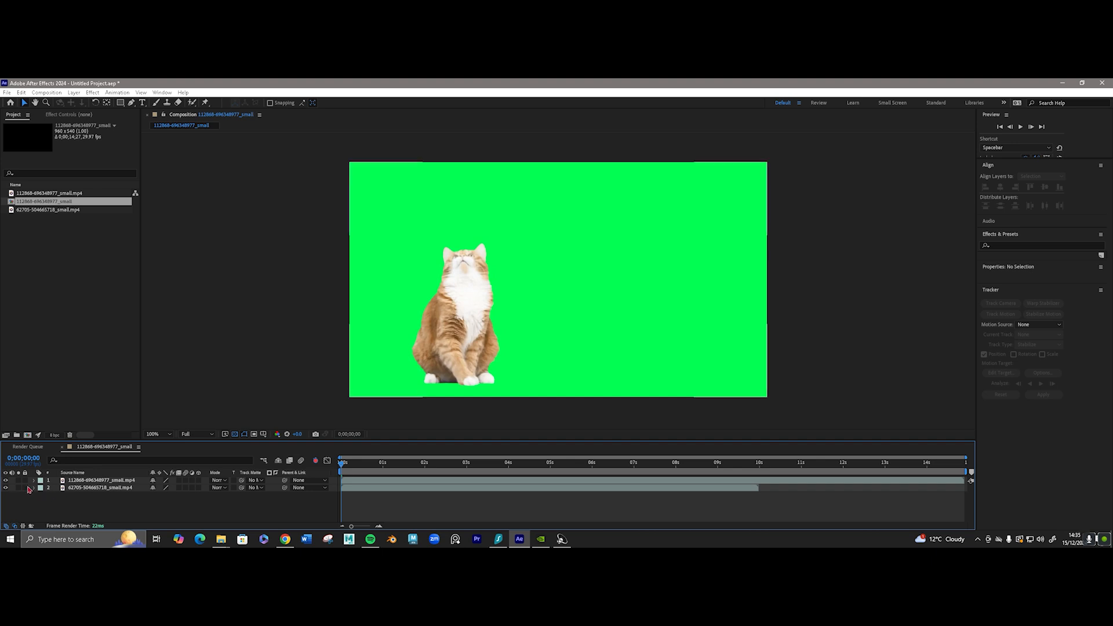
Check the lake clip underneath by hiding the green-screen cat layer and making it visible again.
click(6, 480)
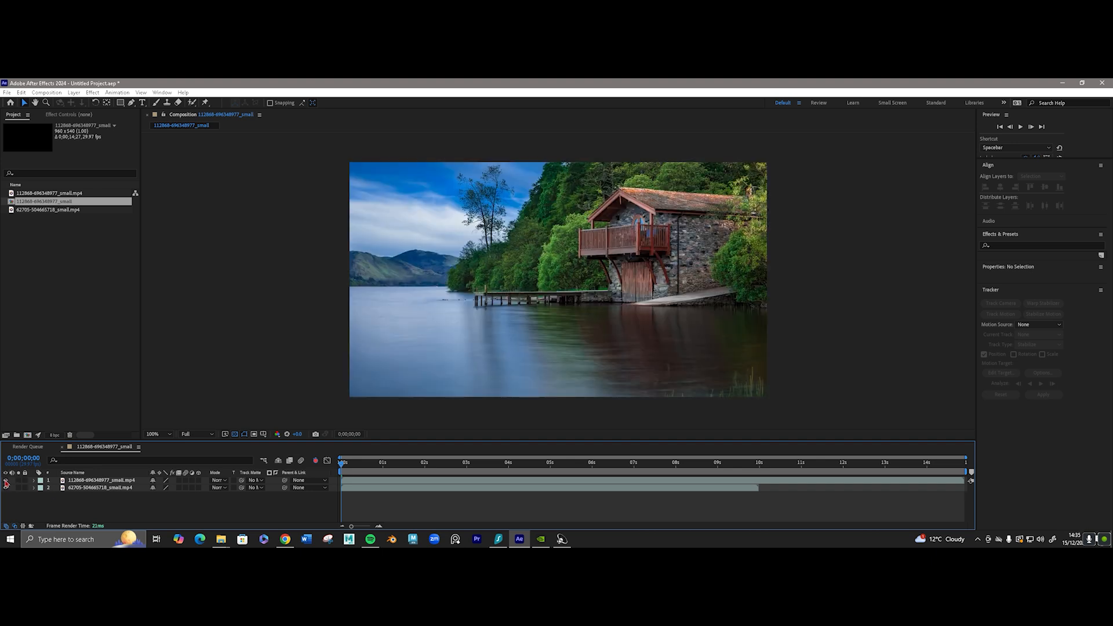
click(6, 482)
mouse_move(342, 462)
mouse_down()
mouse_move(458, 462)
mouse_move(339, 463)
mouse_up()
click(5, 480)
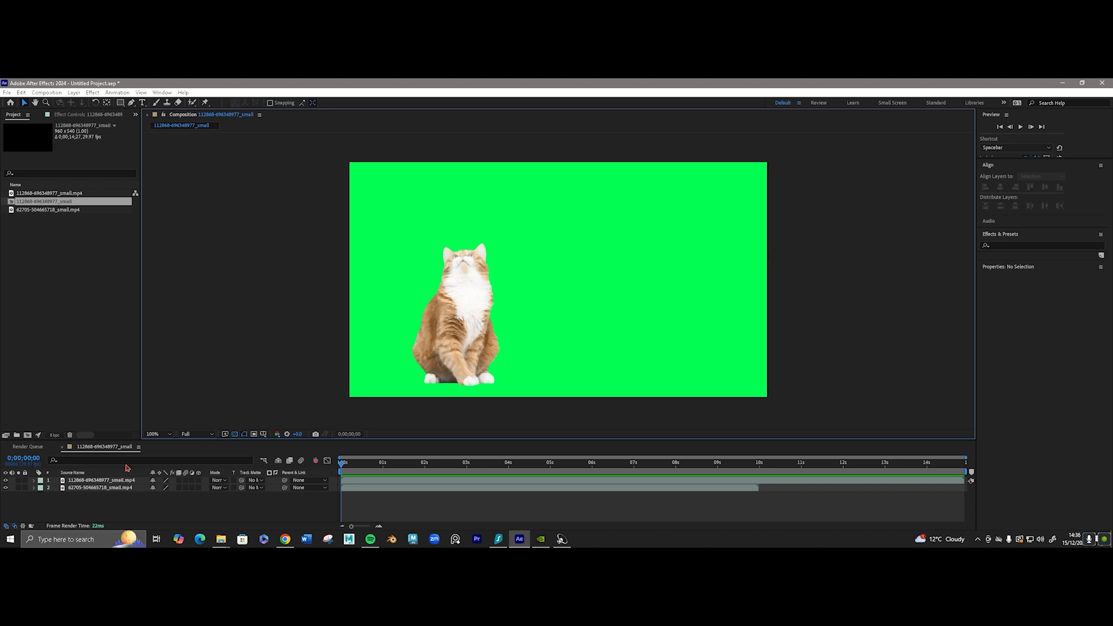
Rename the green-screen layer as cat and the background layer as lake.
click(105, 481)
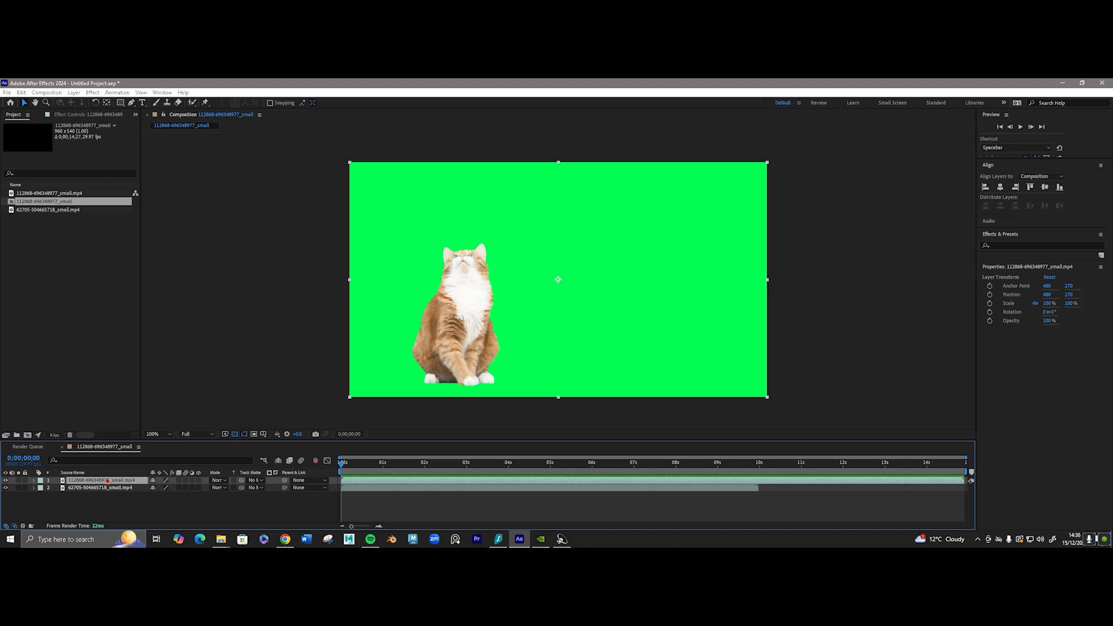
key(Return)
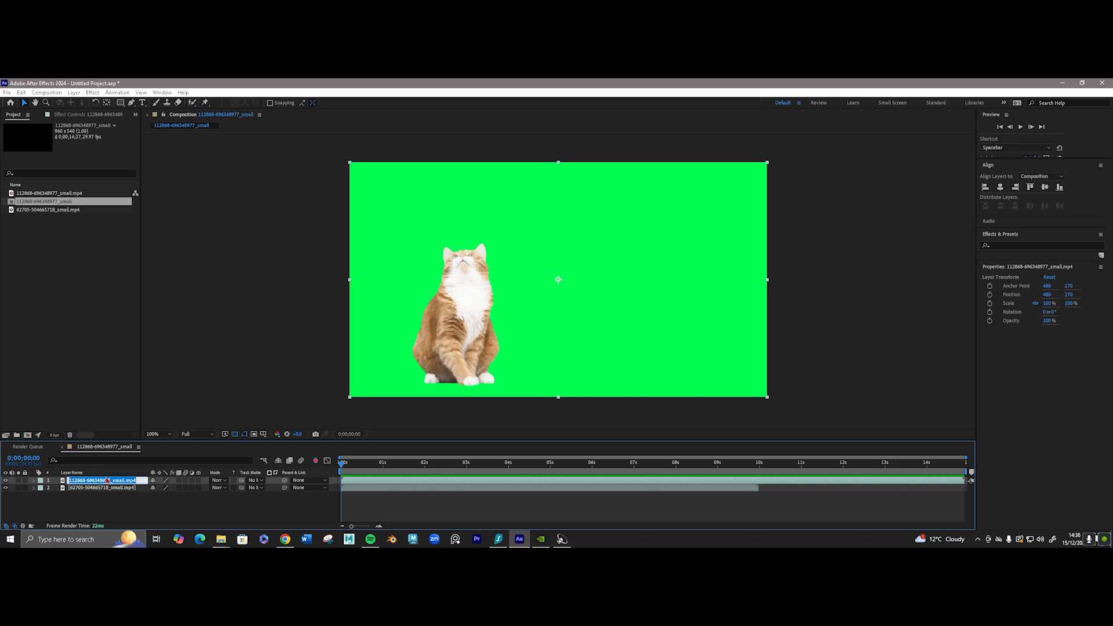
text(cat)
key(Return)
click(105, 487)
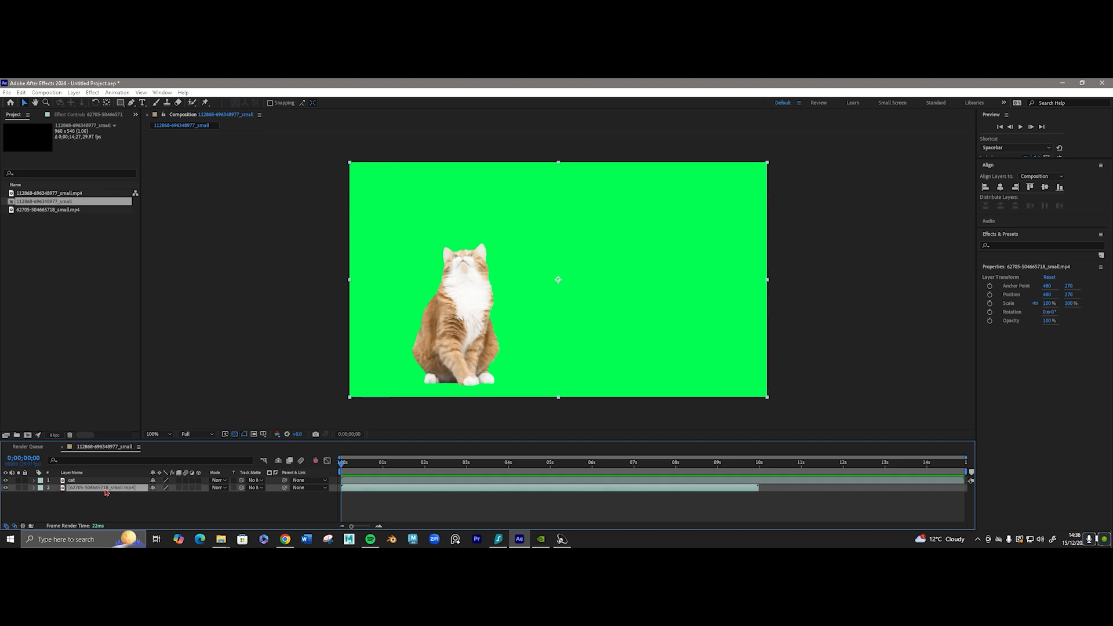
key(Return)
text(lake)
key(Return)
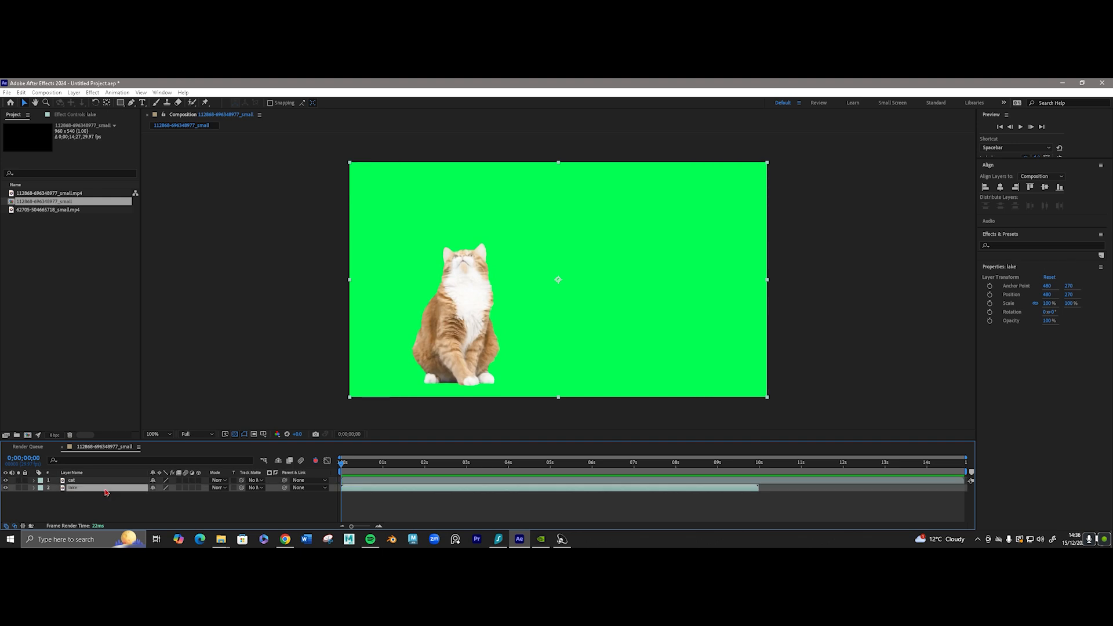
Apply the Keylight (1.2) keying effect to the cat layer and sample the green background as its Screen Colour.
click(108, 481)
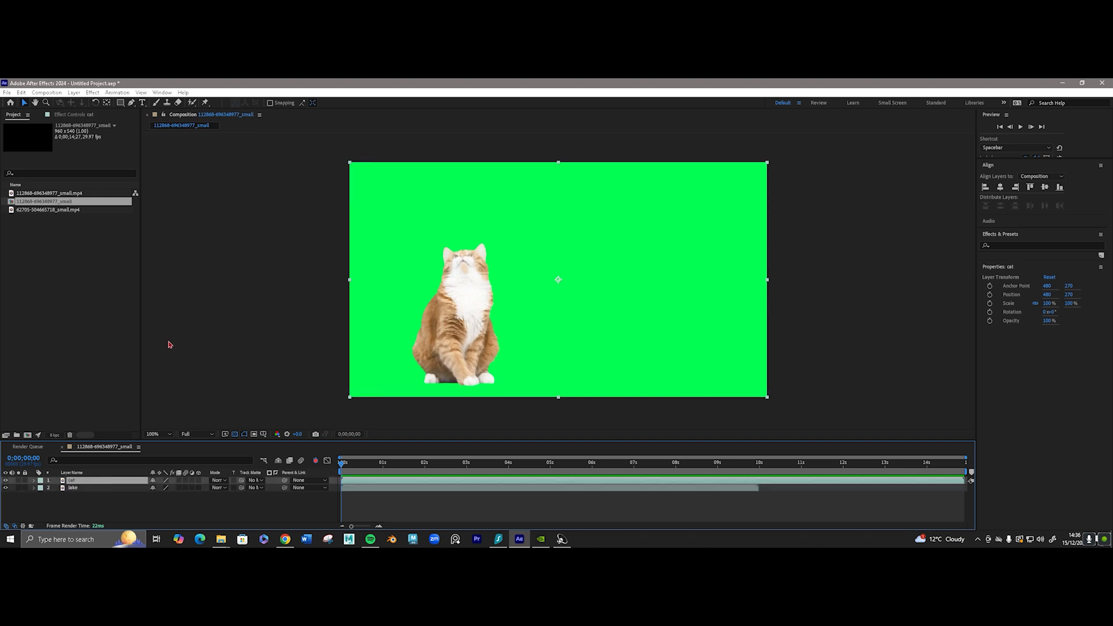
click(93, 92)
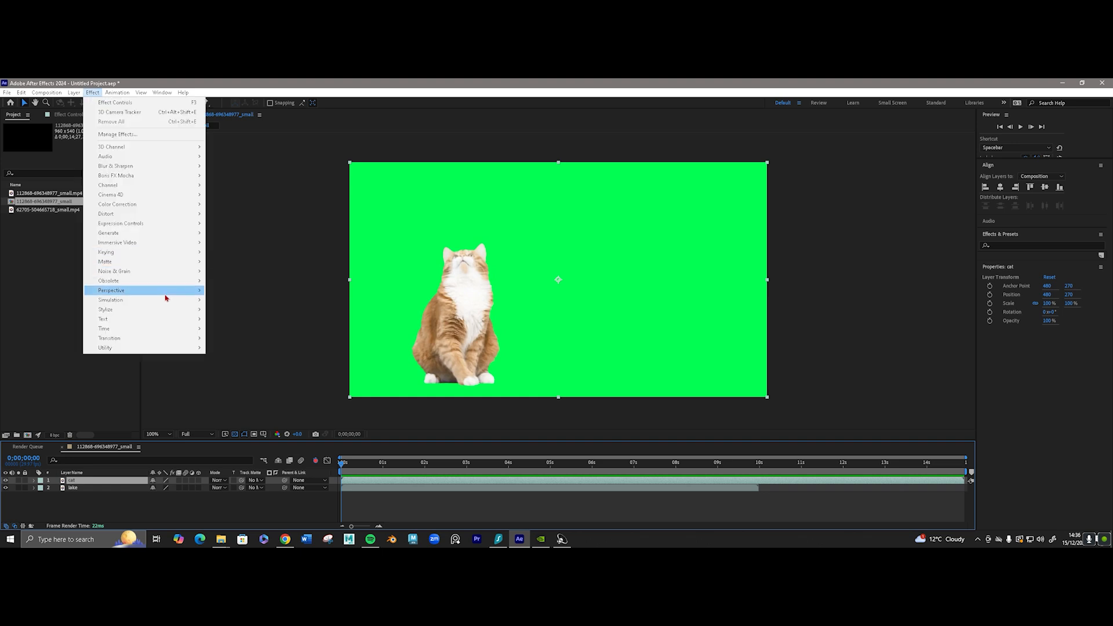
mouse_move(144, 252)
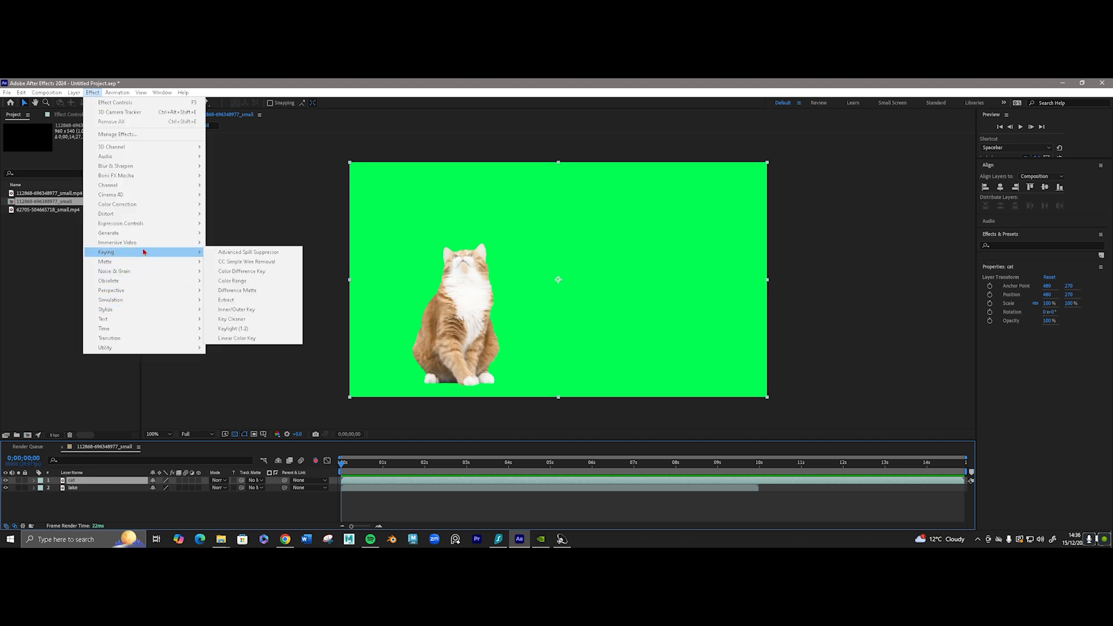
click(250, 329)
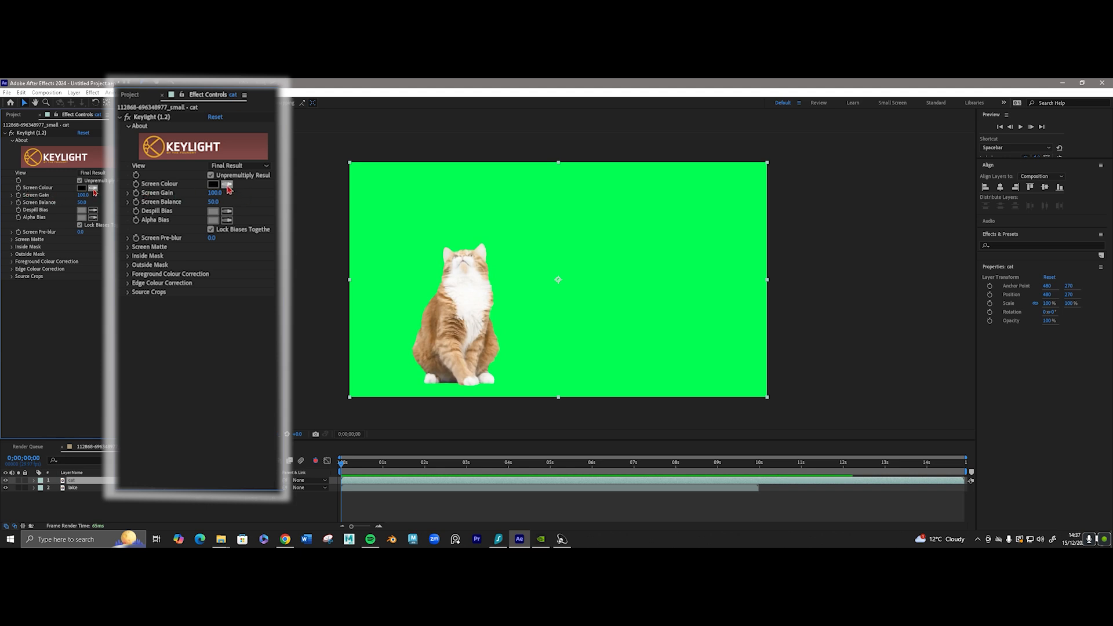
click(94, 189)
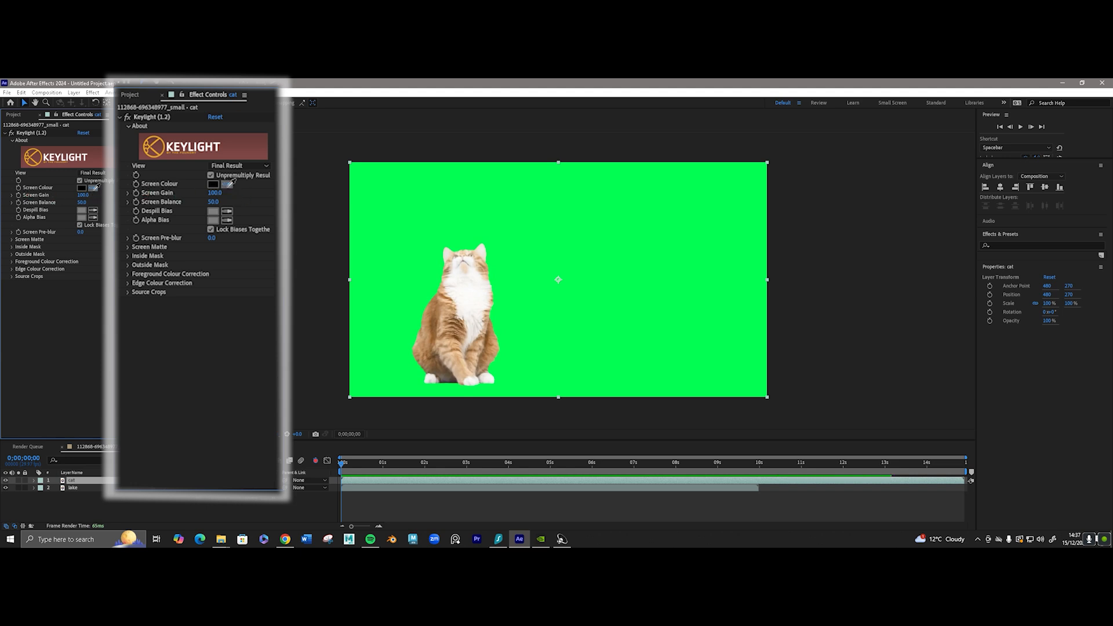
click(600, 217)
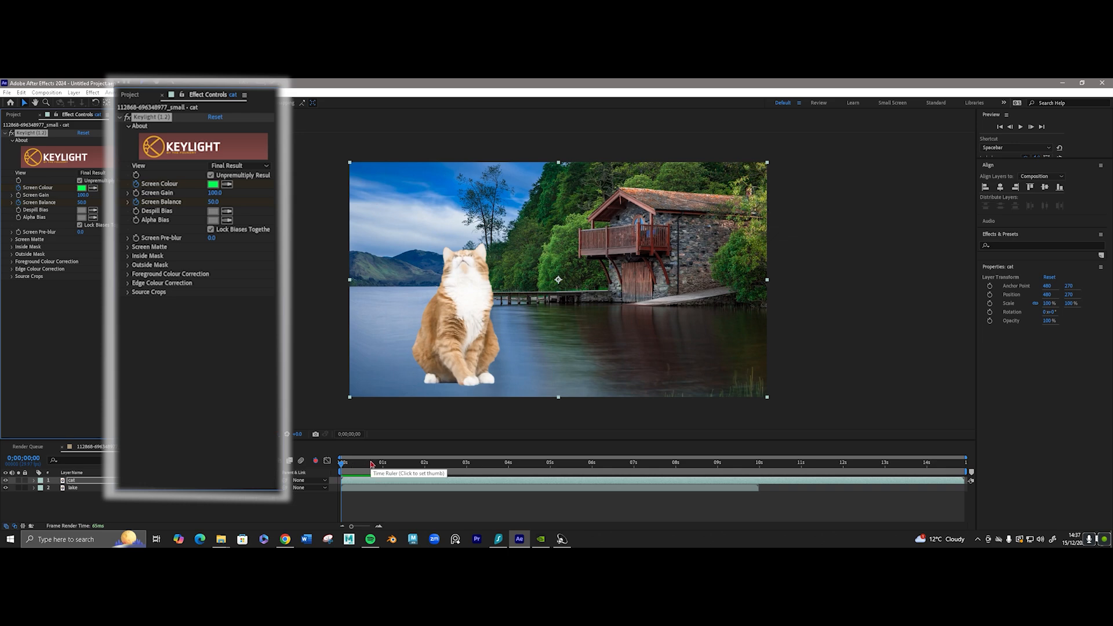
Play back the keyed composition and return the playhead to the start.
key(space)
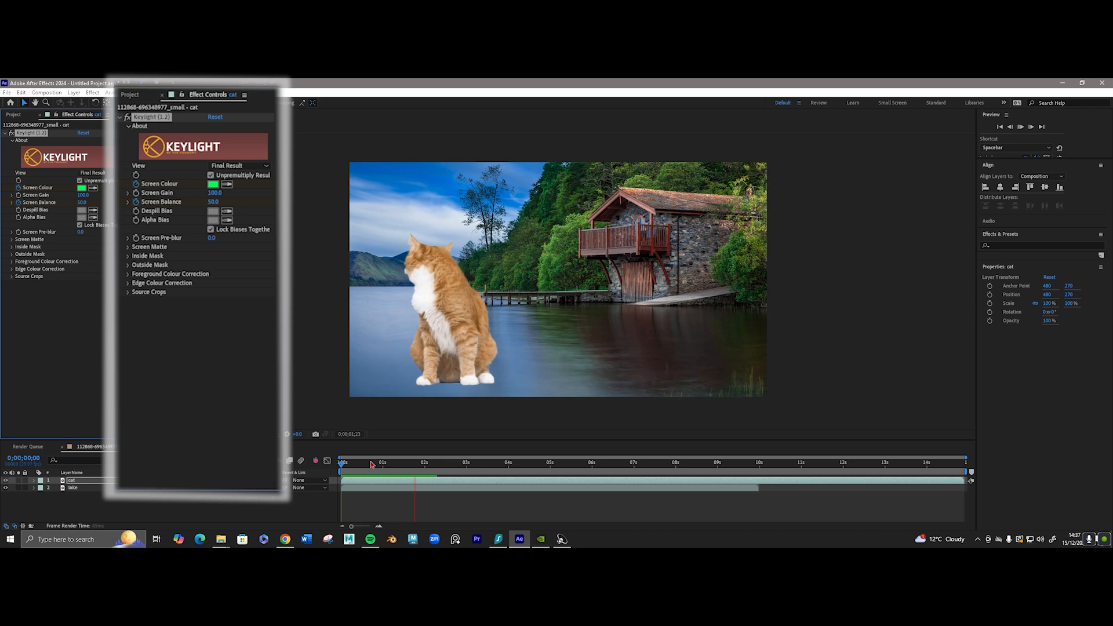
click(367, 463)
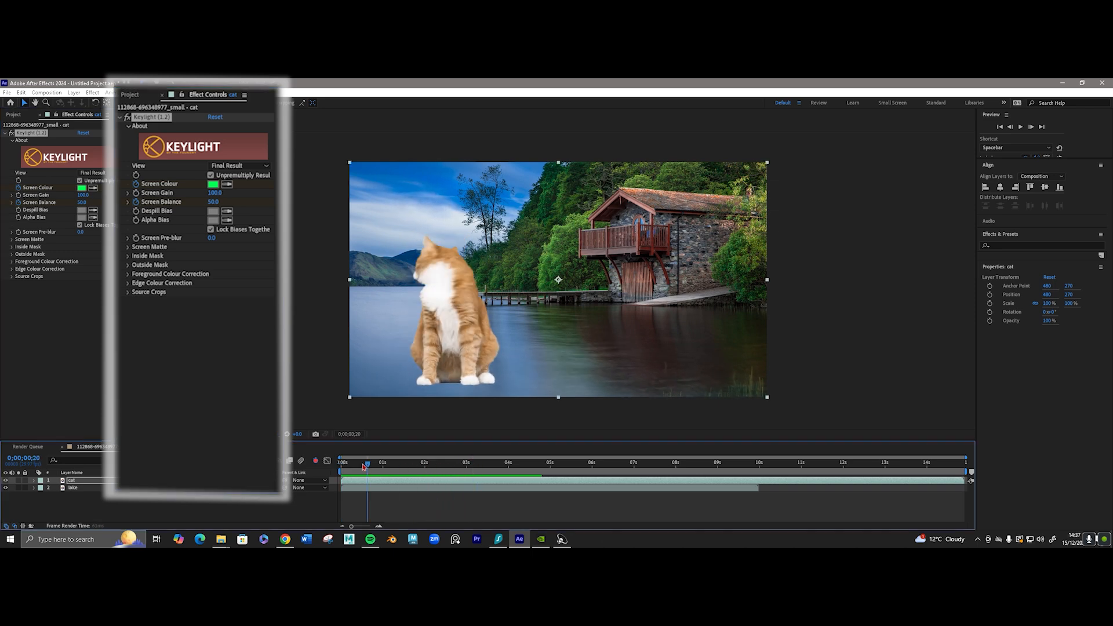
drag(364, 468, 328, 462)
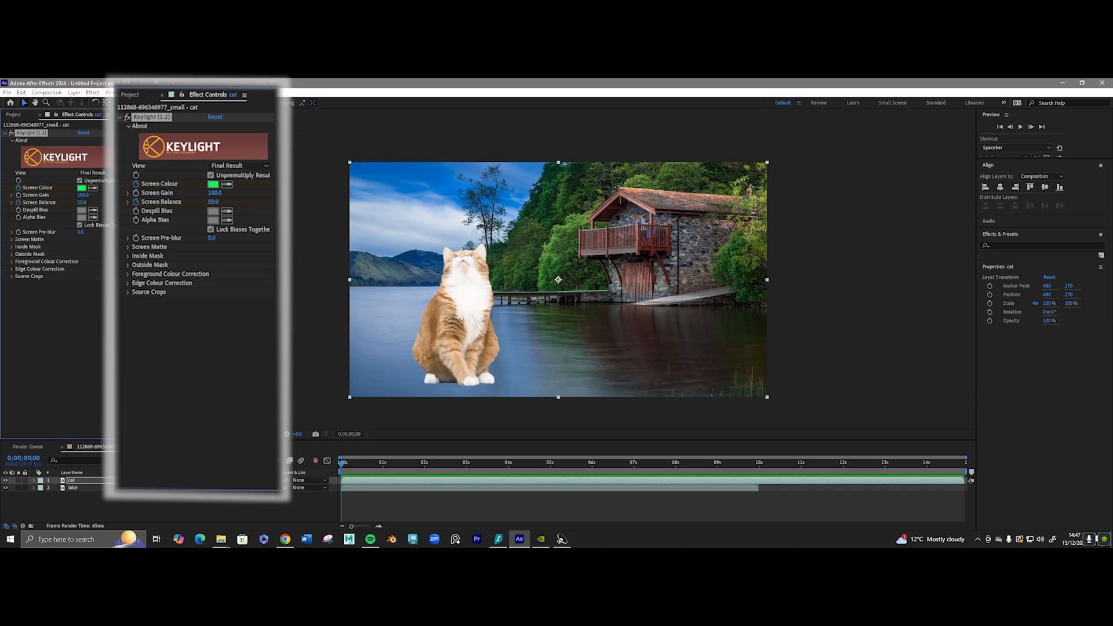
Switch Keylight's view to Screen Matte and expand the Screen Matte settings.
click(266, 168)
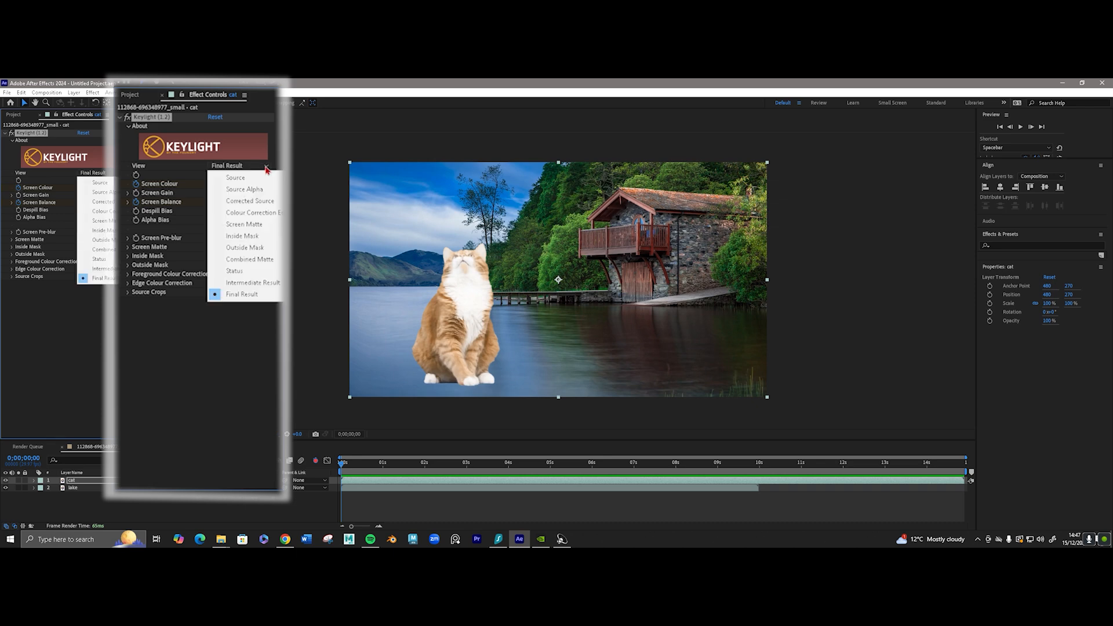
click(266, 227)
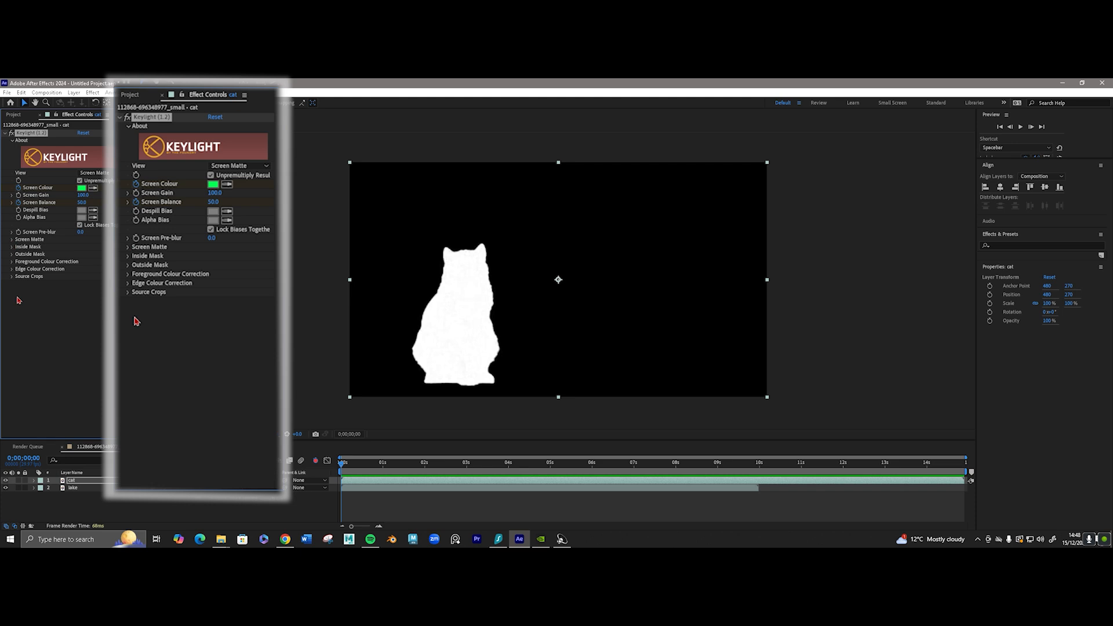
click(13, 240)
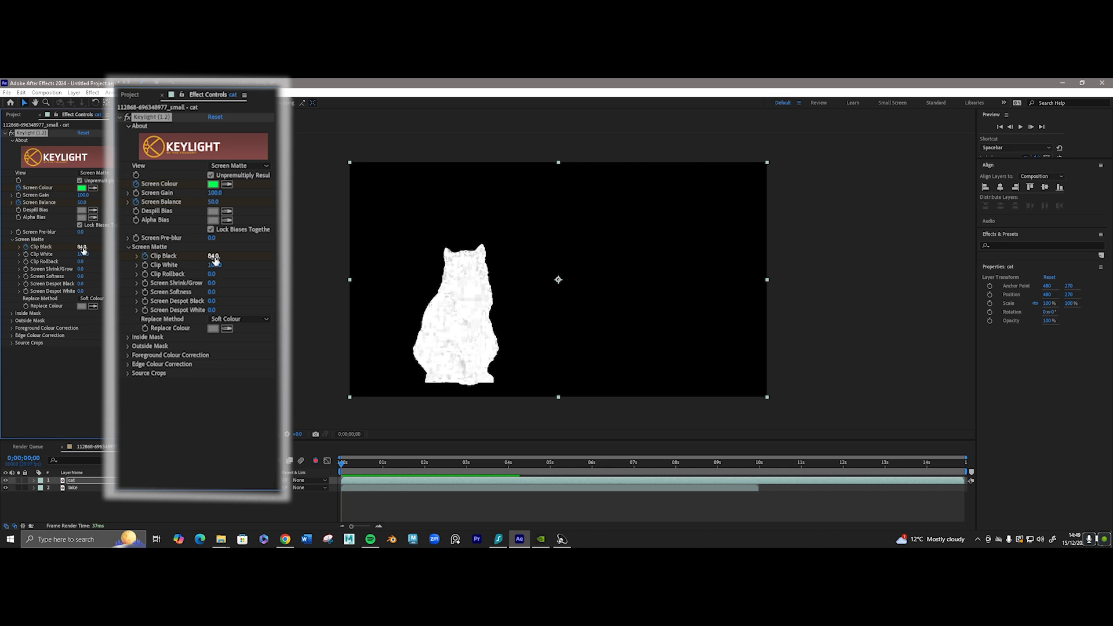
Try out Clip Black and Clip White adjustments, including Clip White at 90, and return them to 0 and 100.
drag(81, 250, 62, 248)
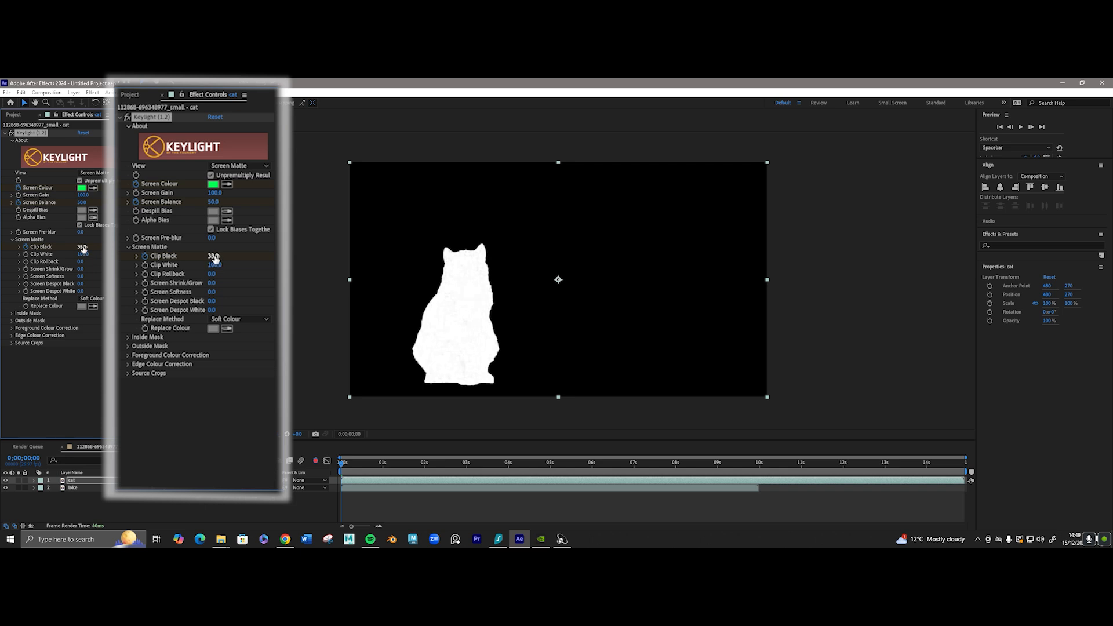
drag(214, 256, 196, 257)
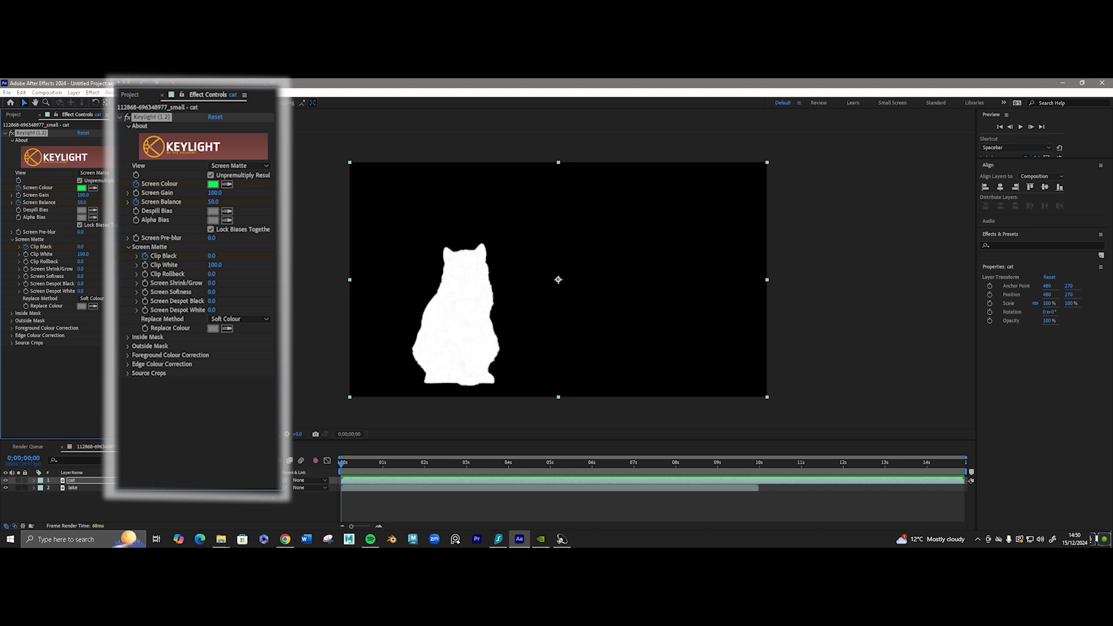
click(215, 264)
text(90)
key(Return)
drag(204, 265, 152, 272)
click(212, 265)
text(100)
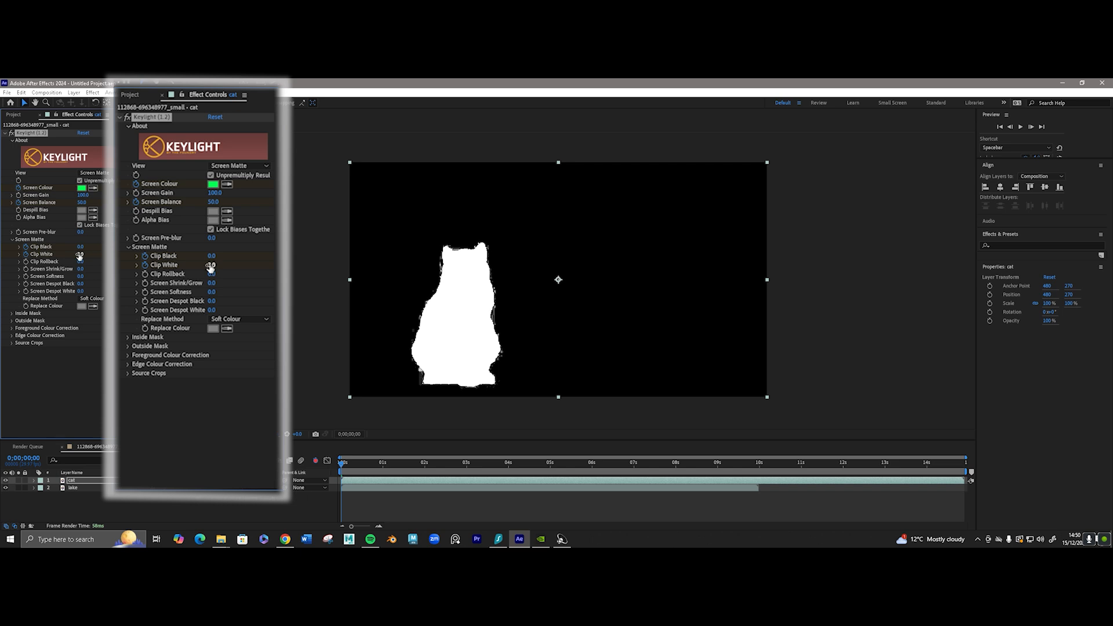
key(Return)
click(231, 279)
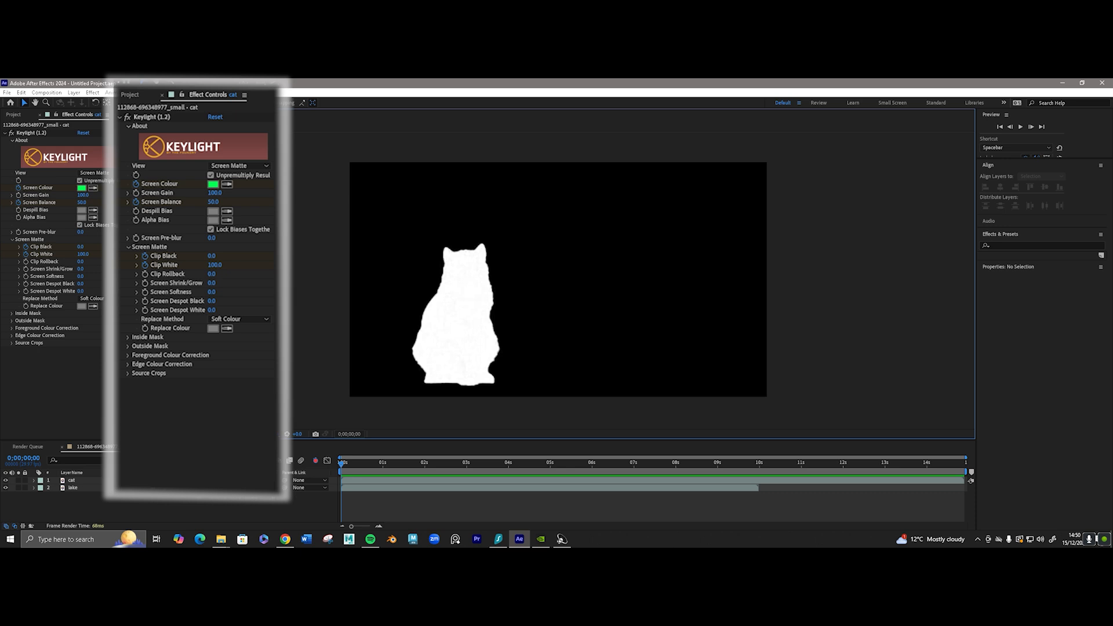
Collapse the Screen Matte settings and set Keylight's view to Final Result.
click(12, 238)
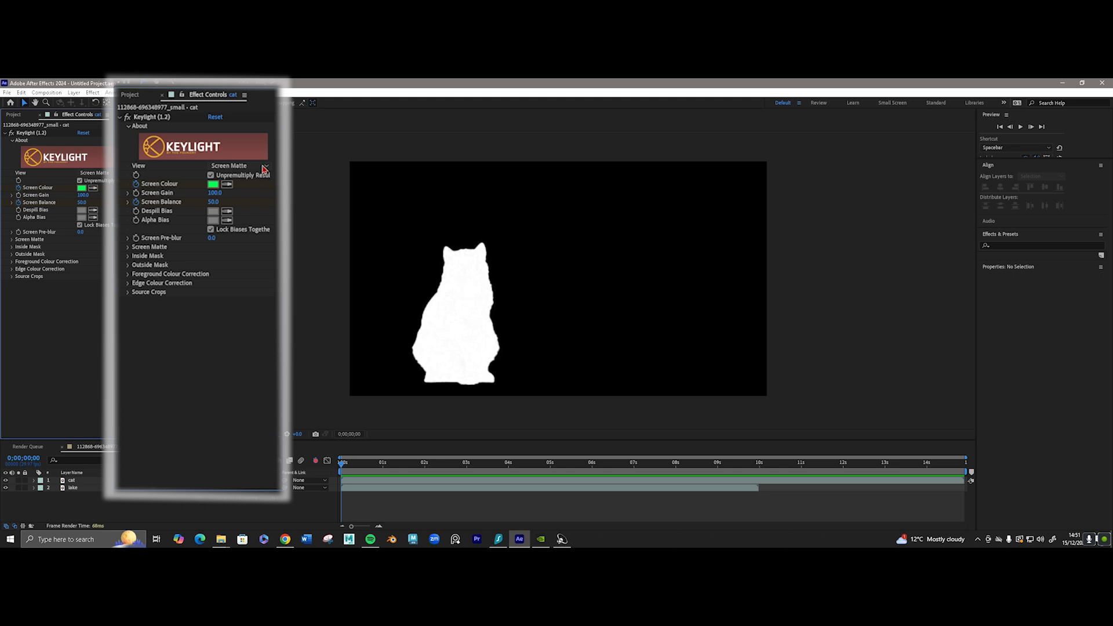
click(264, 169)
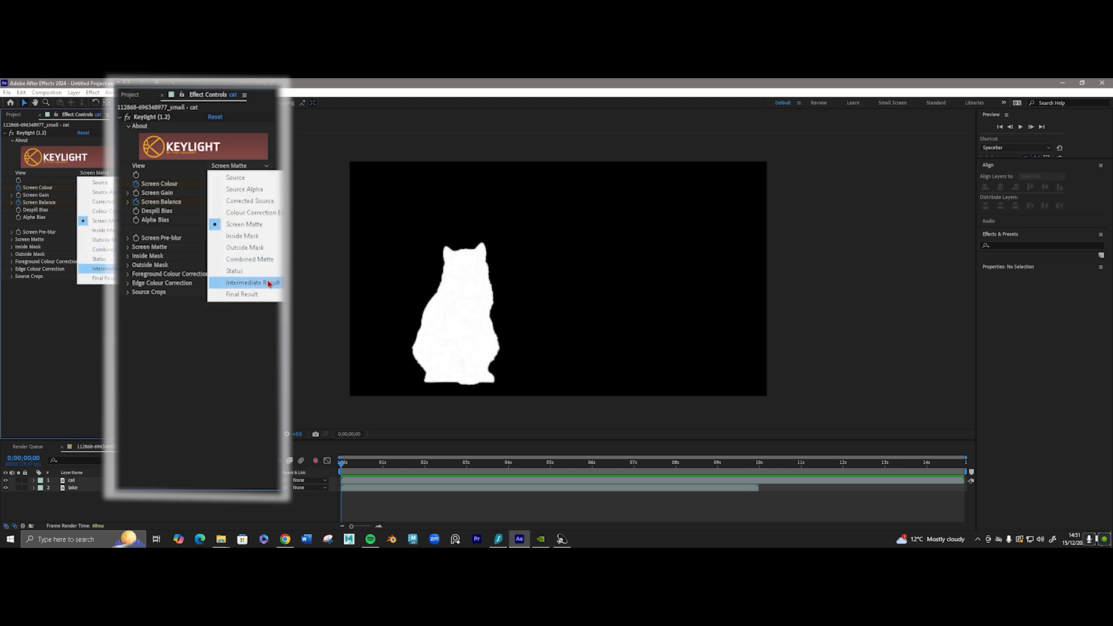
click(258, 292)
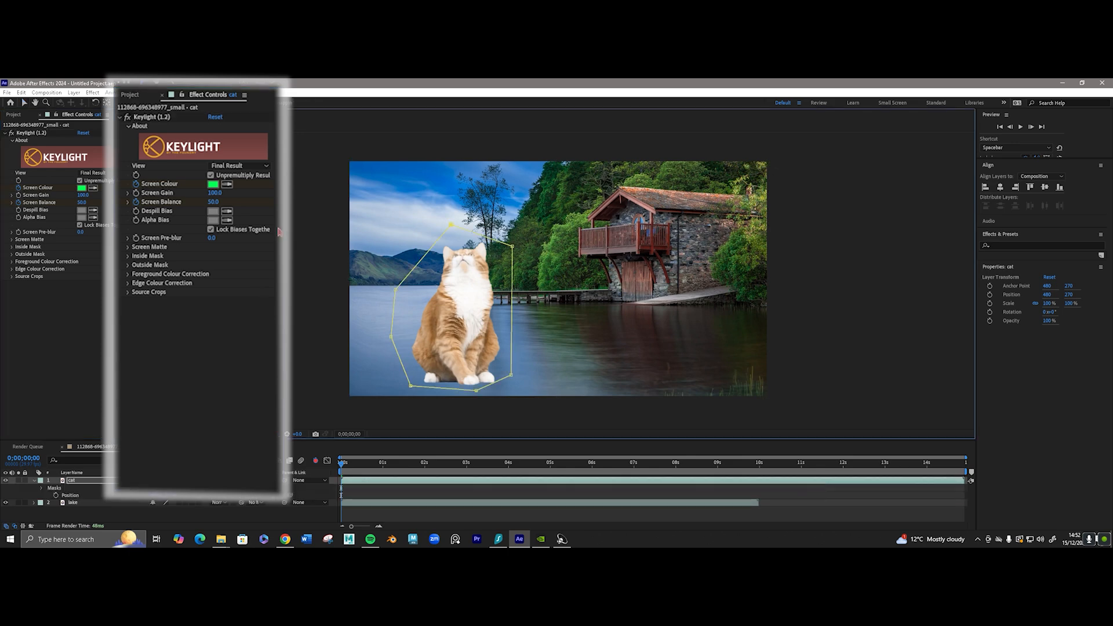
Try sampling a new Screen Colour and a Despill Bias from the cat, and set the Despill Bias to a fully saturated green.
click(227, 184)
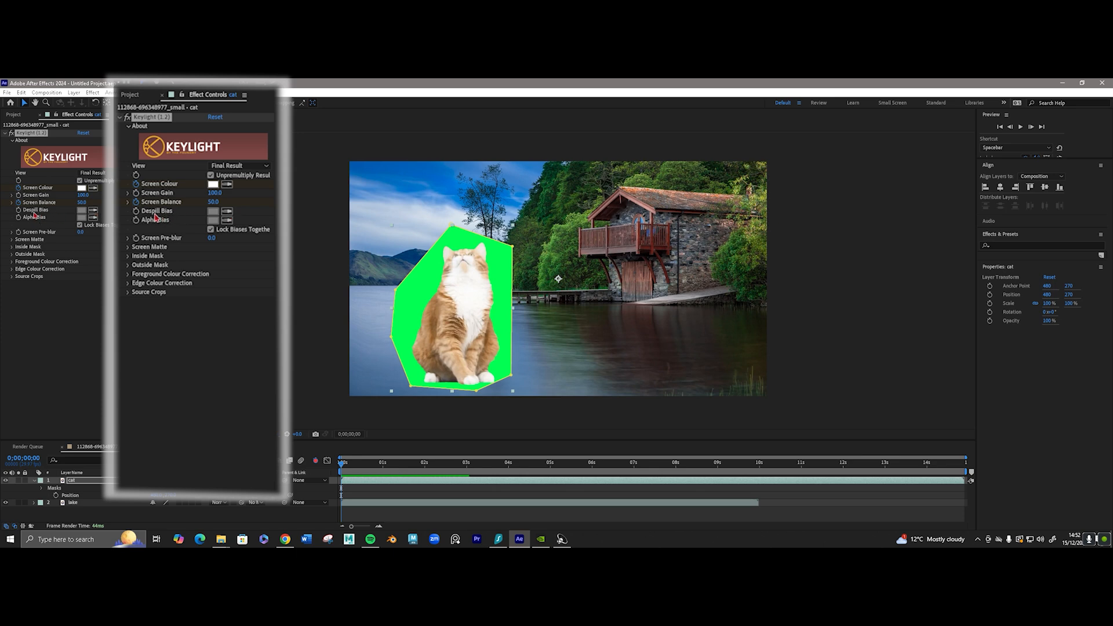
click(93, 210)
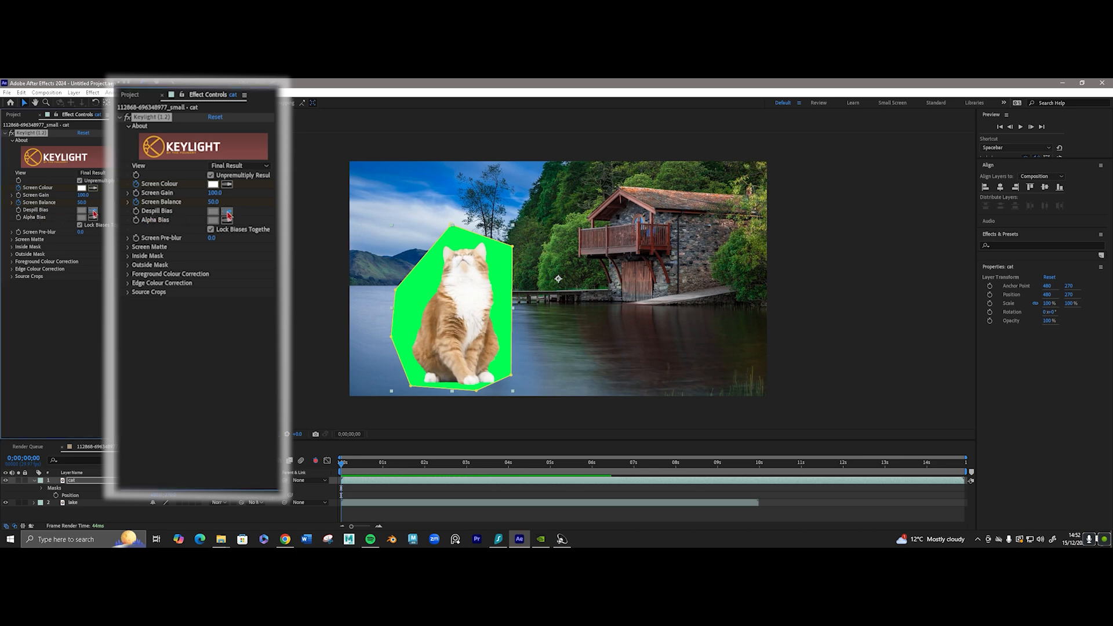
click(467, 246)
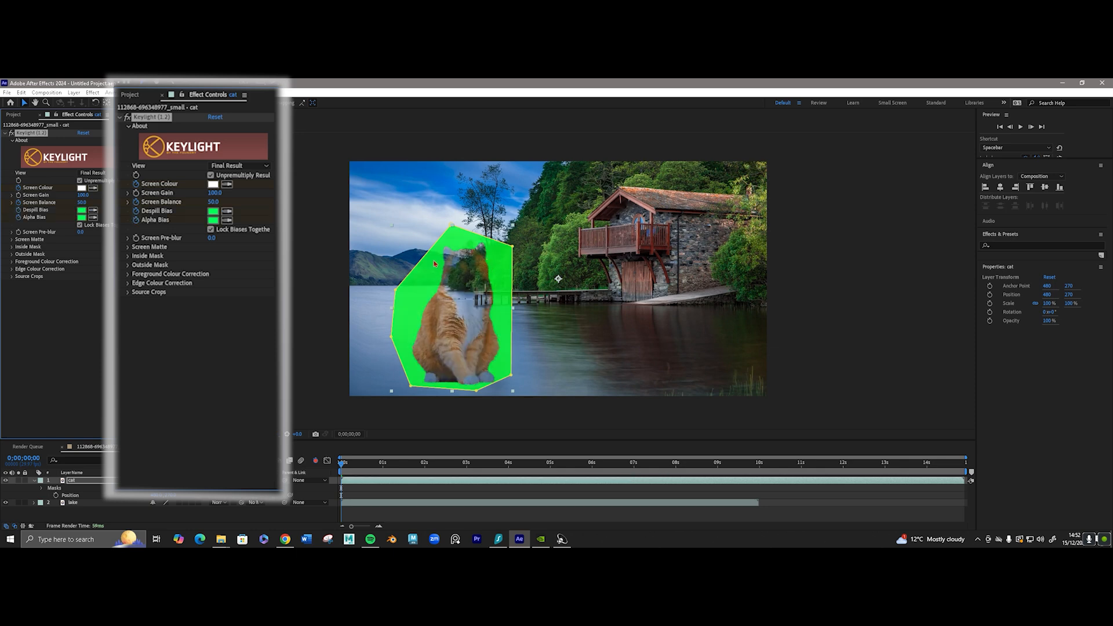
click(82, 209)
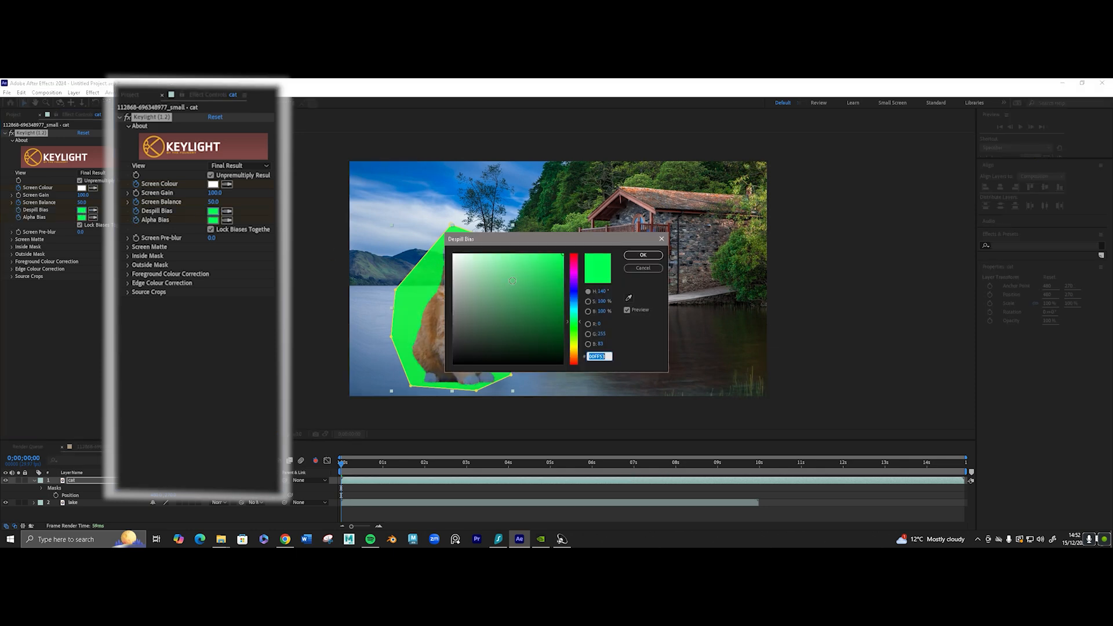
drag(555, 266, 563, 252)
click(642, 256)
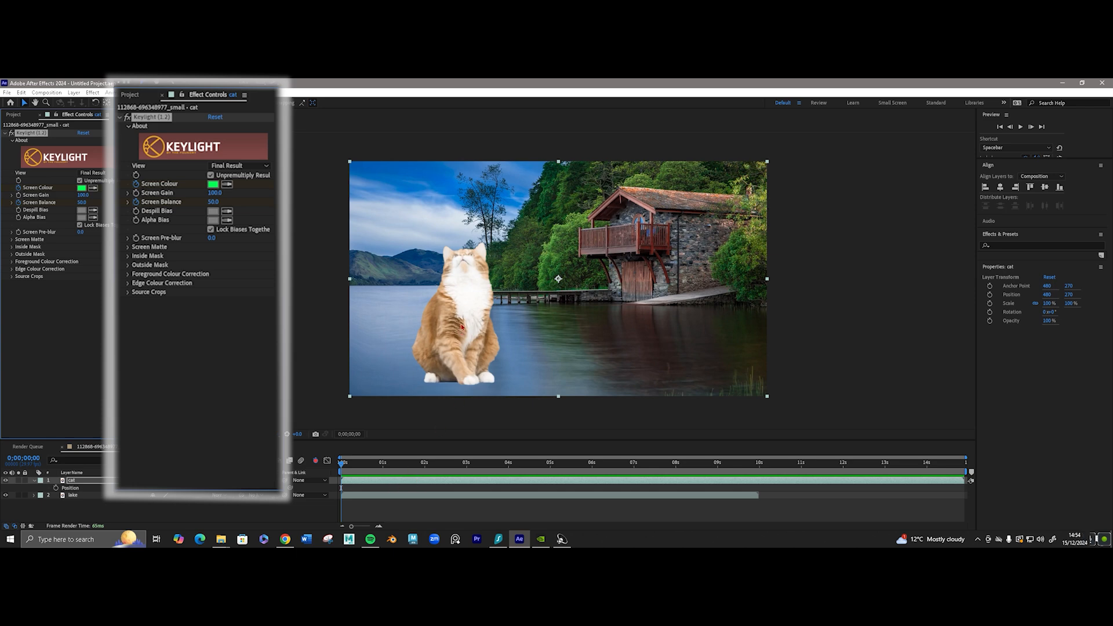
Scale the cat layer down to 18% and move the cat onto the wooden jetty beside the boathouse.
drag(462, 327, 531, 237)
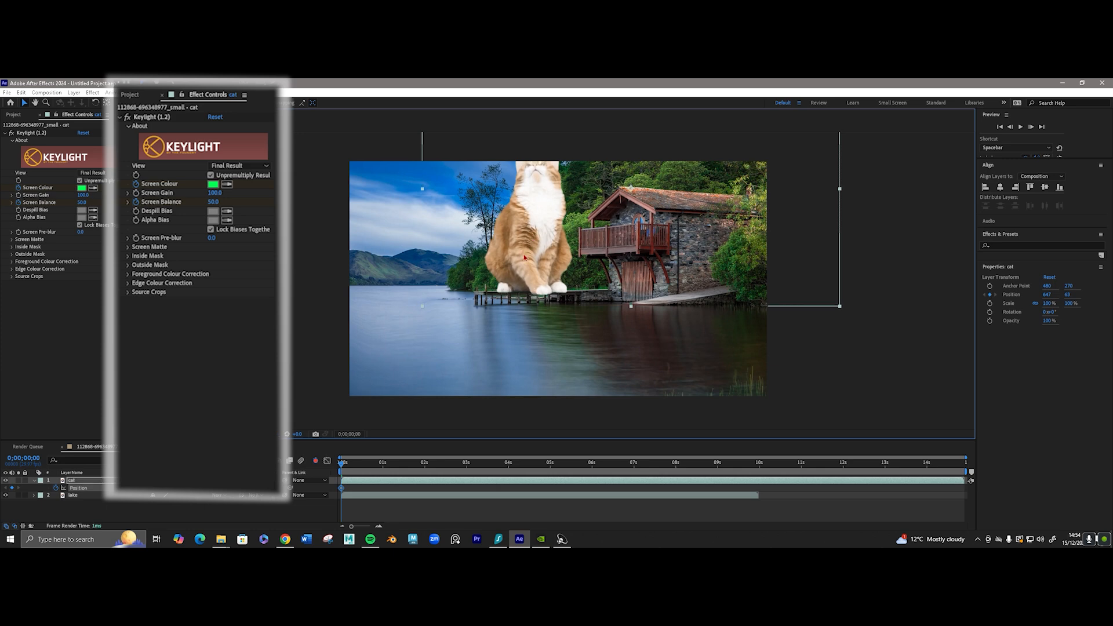
click(34, 480)
click(35, 480)
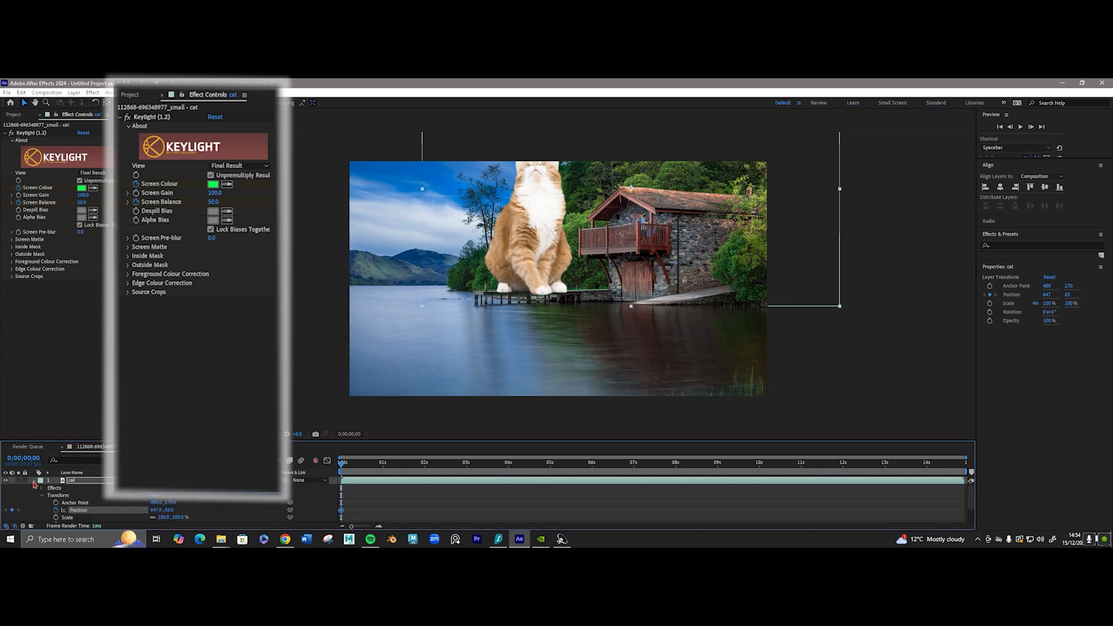
scroll(105, 502, down, 1)
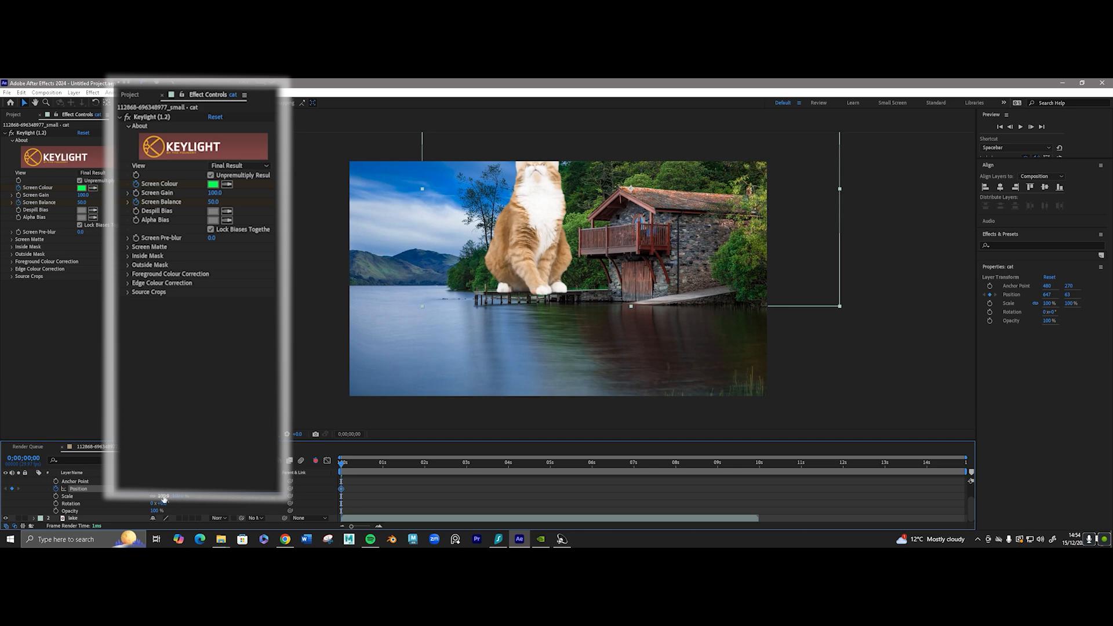
drag(167, 496, 128, 497)
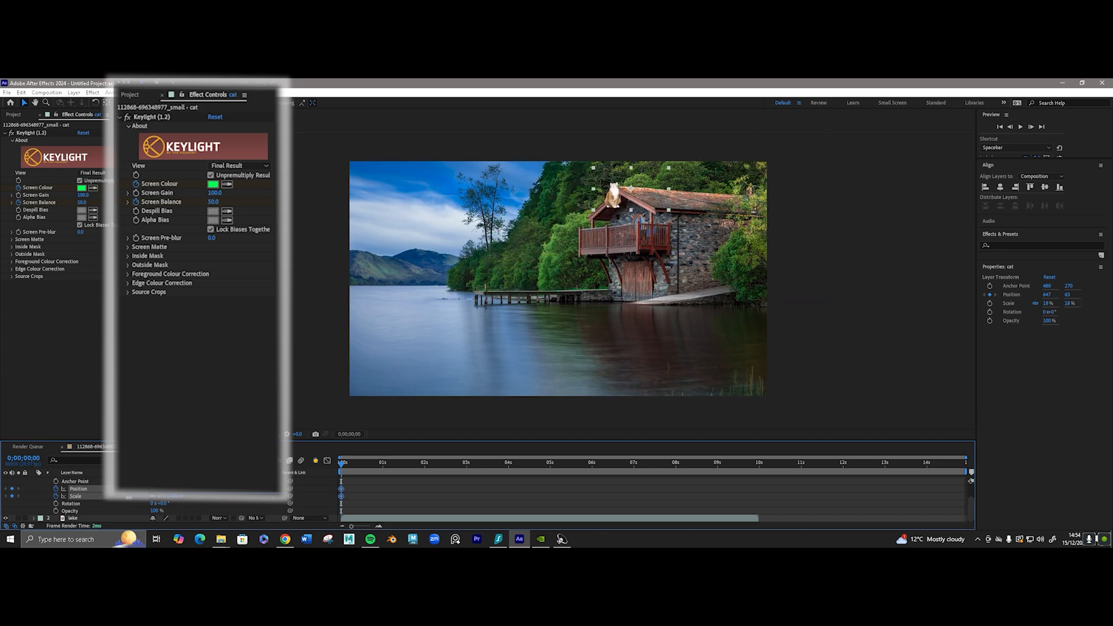
drag(614, 198, 513, 274)
scroll(512, 274, up, 2)
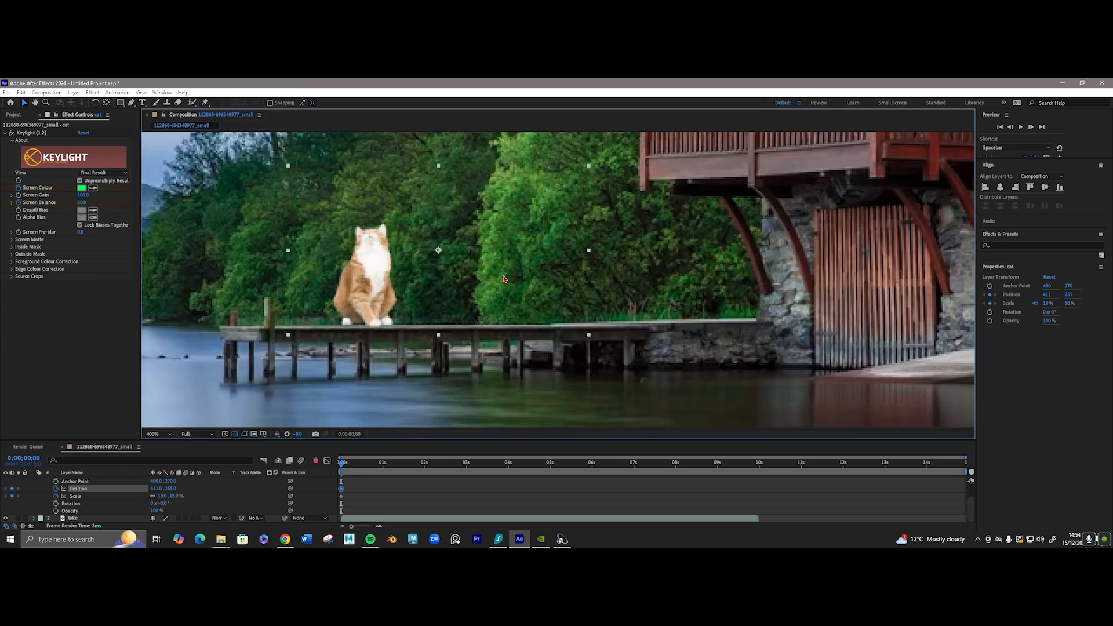
Reduce the cat layer's scale to about 8% and reposition the cat near the outer end of the jetty.
scroll(494, 282, down, 1)
drag(160, 497, 156, 497)
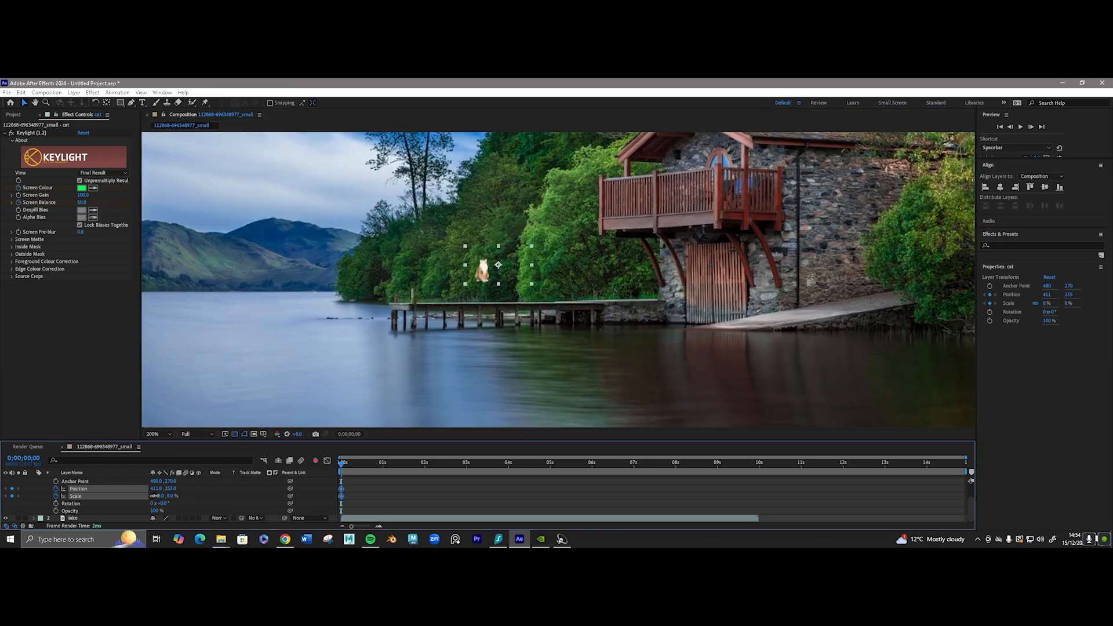
drag(484, 274, 444, 298)
scroll(37, 493, up, 1)
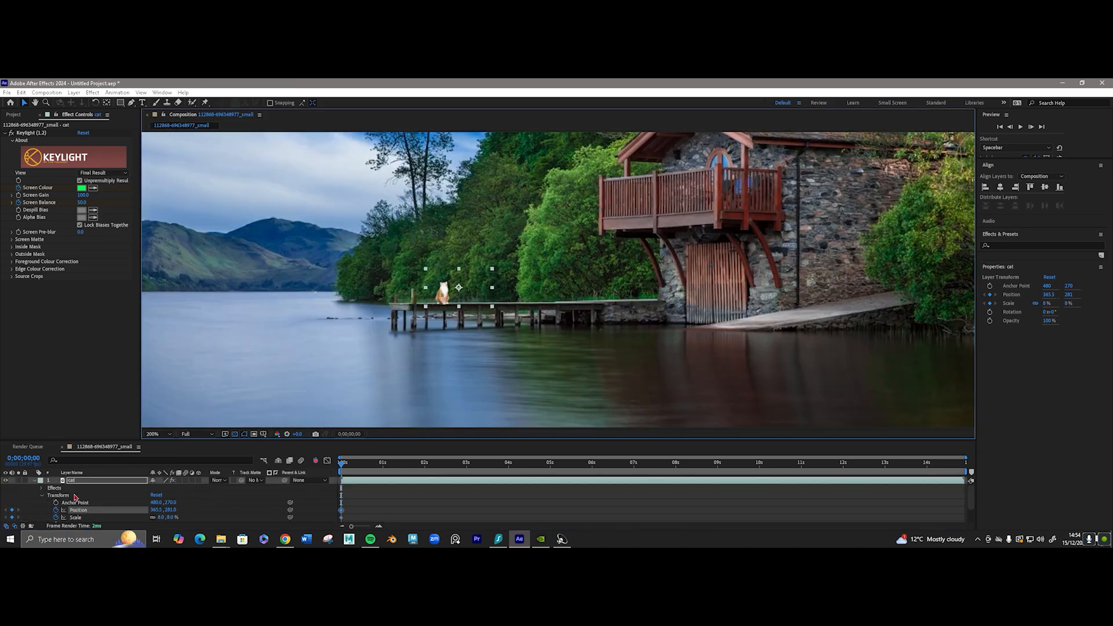
Collapse the cat layer's properties, show only its Scale, and set the scale to 4%.
click(34, 480)
click(82, 506)
scroll(357, 306, down, 3)
scroll(357, 305, up, 3)
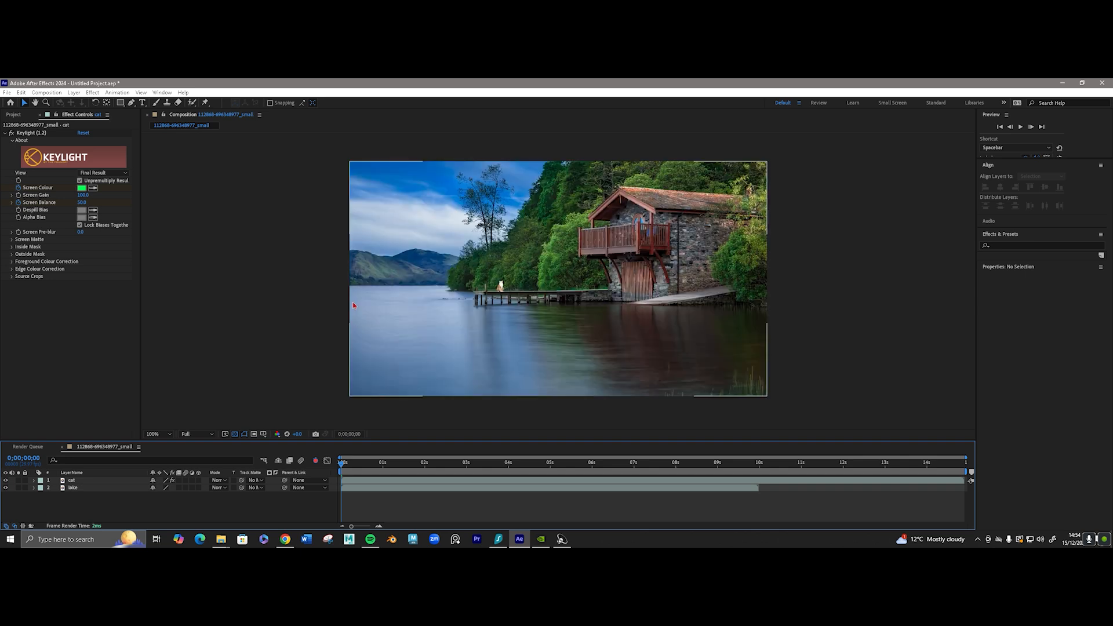
click(87, 480)
key(s)
click(166, 487)
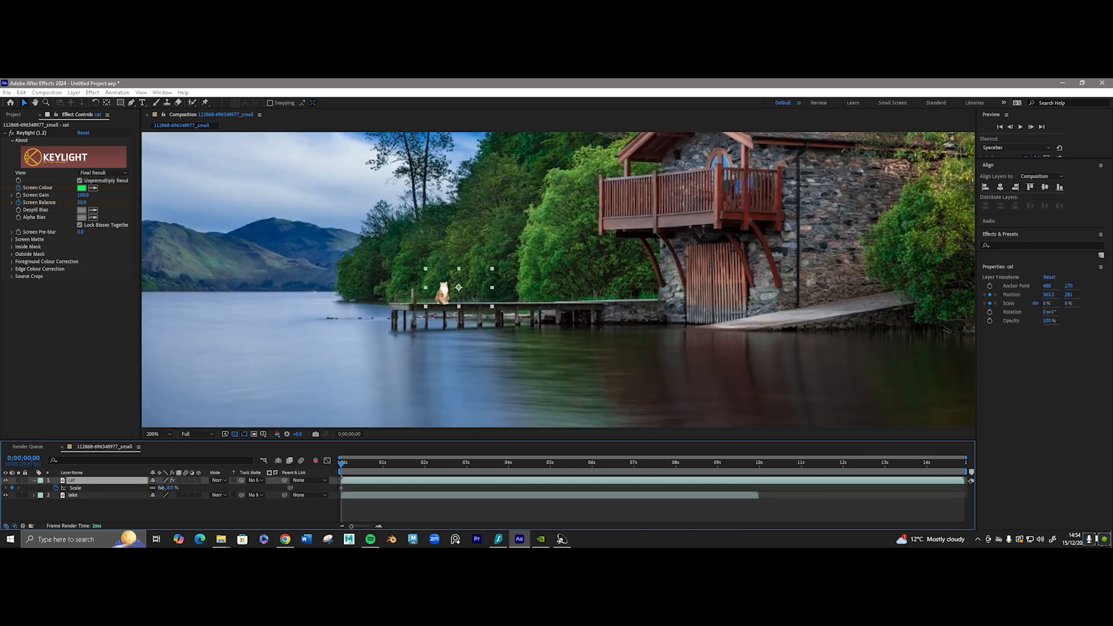
text(4)
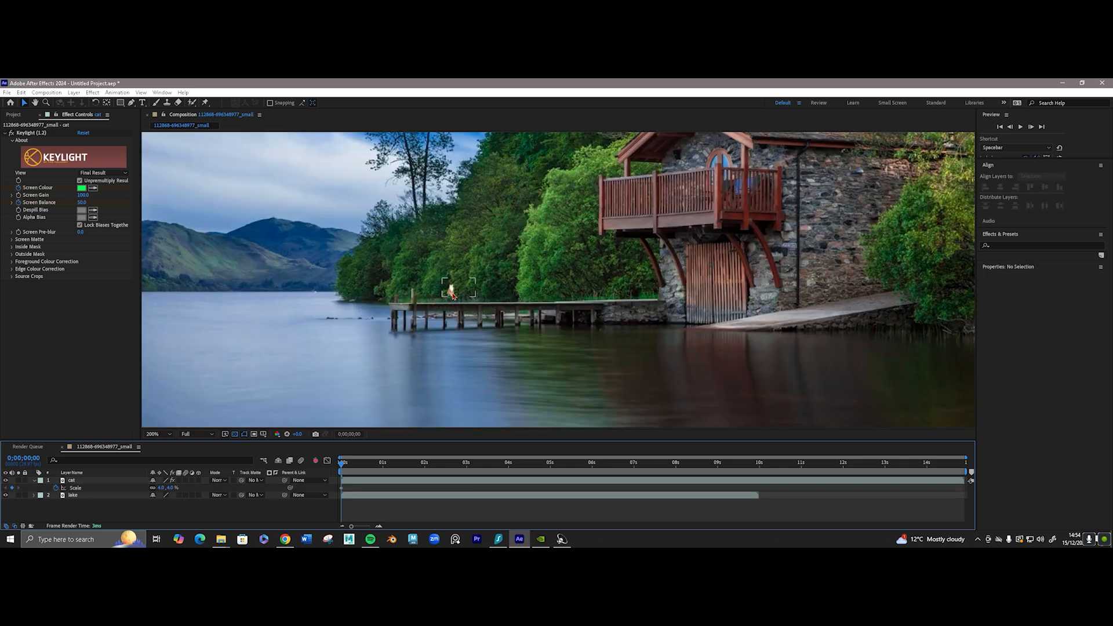
key(Return)
click(288, 505)
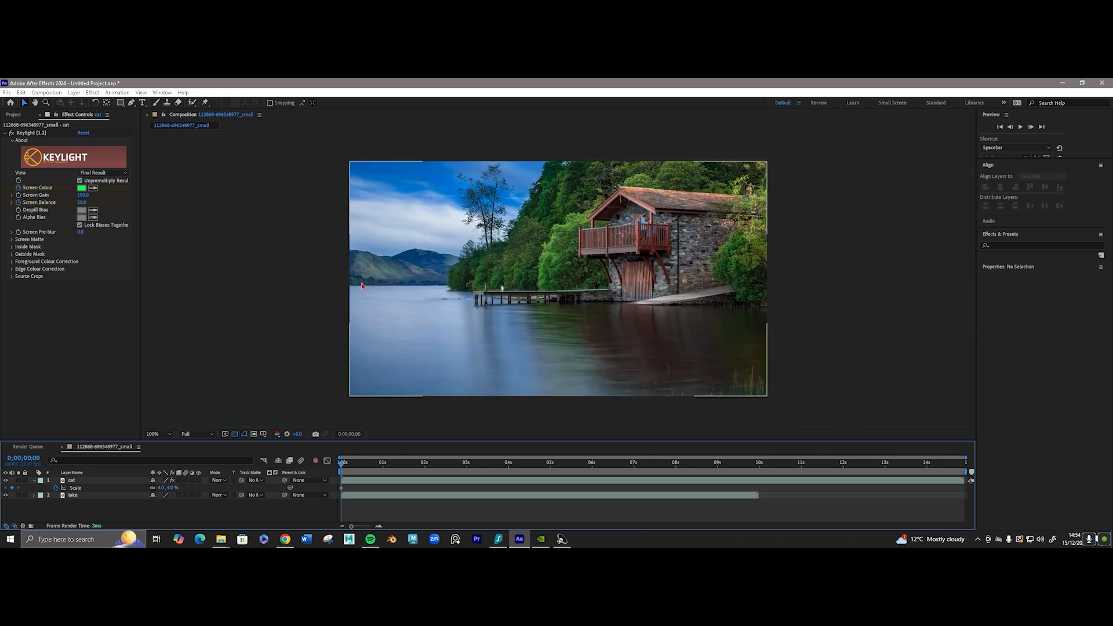
scroll(369, 287, down, 1)
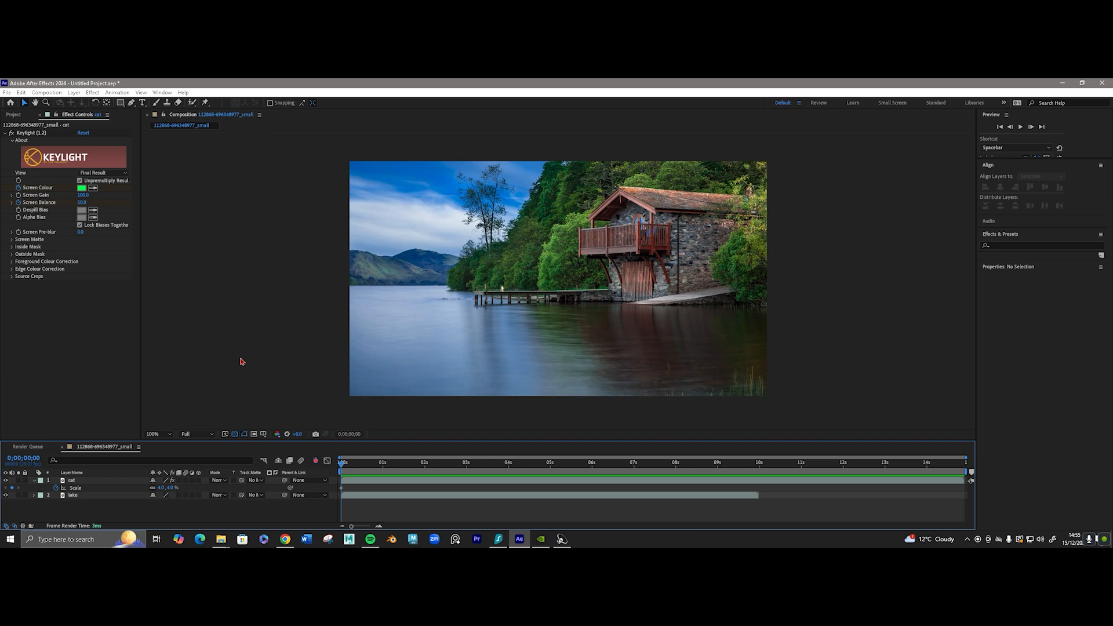
Find the Curves colour correction effect and apply it to the cat layer.
text(cu)
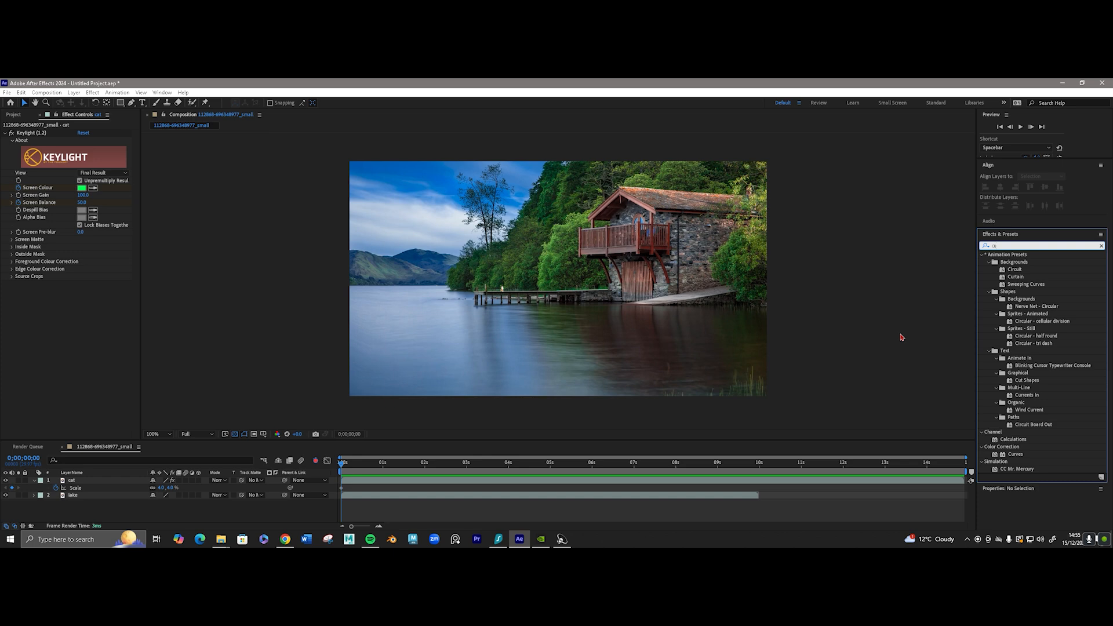
click(1016, 455)
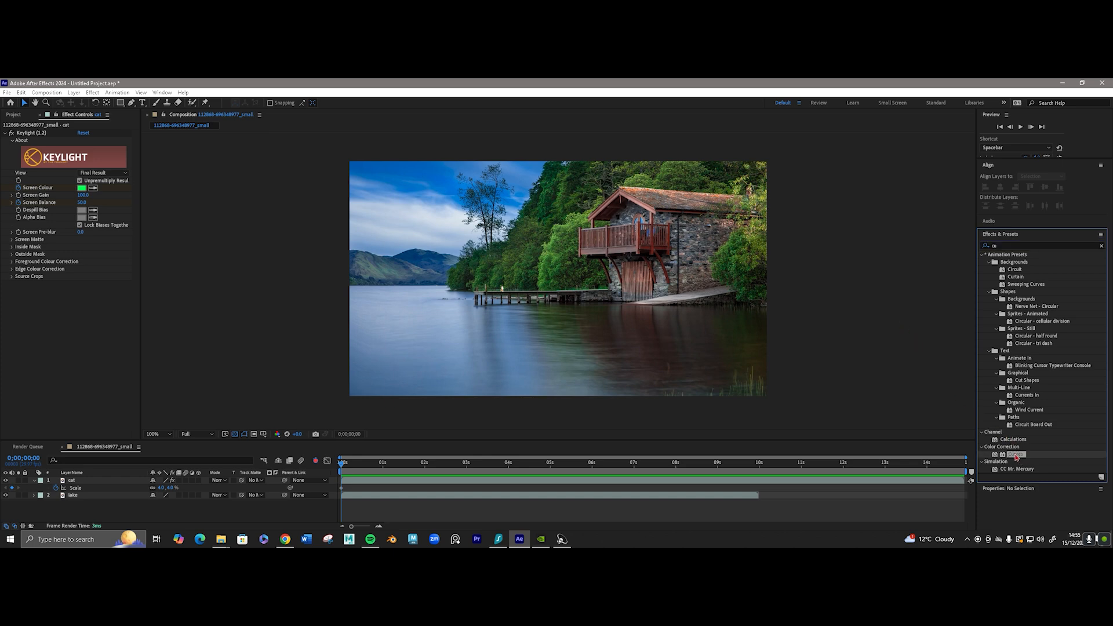
drag(1015, 457, 534, 484)
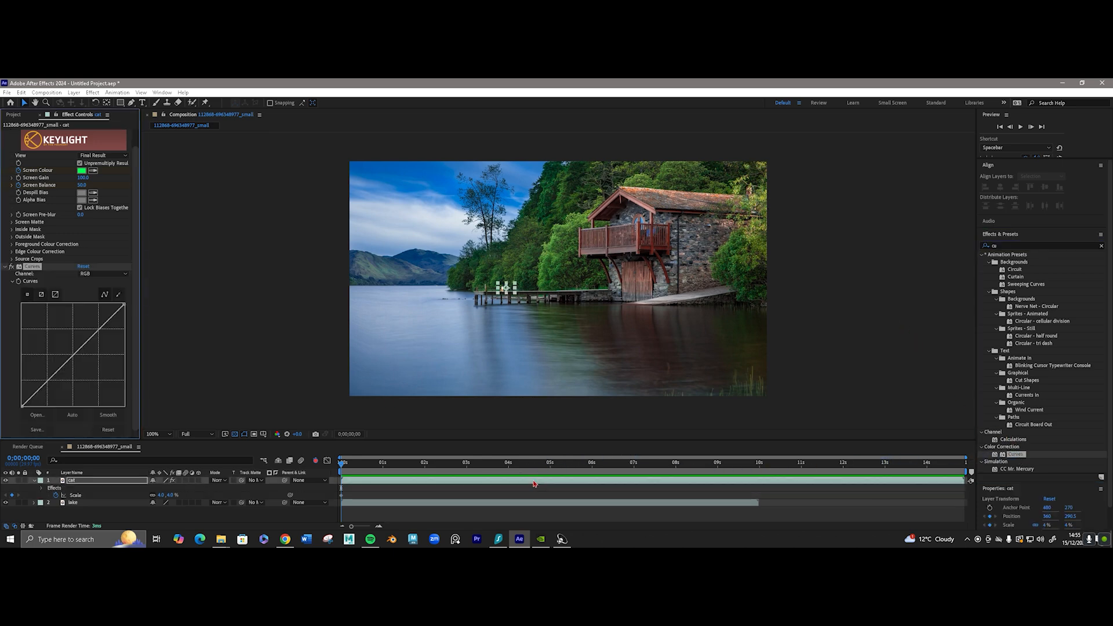
Enlarge the cat layer to 100% scale and darken it by lowering the Curves white point, midtones and shadows.
click(97, 483)
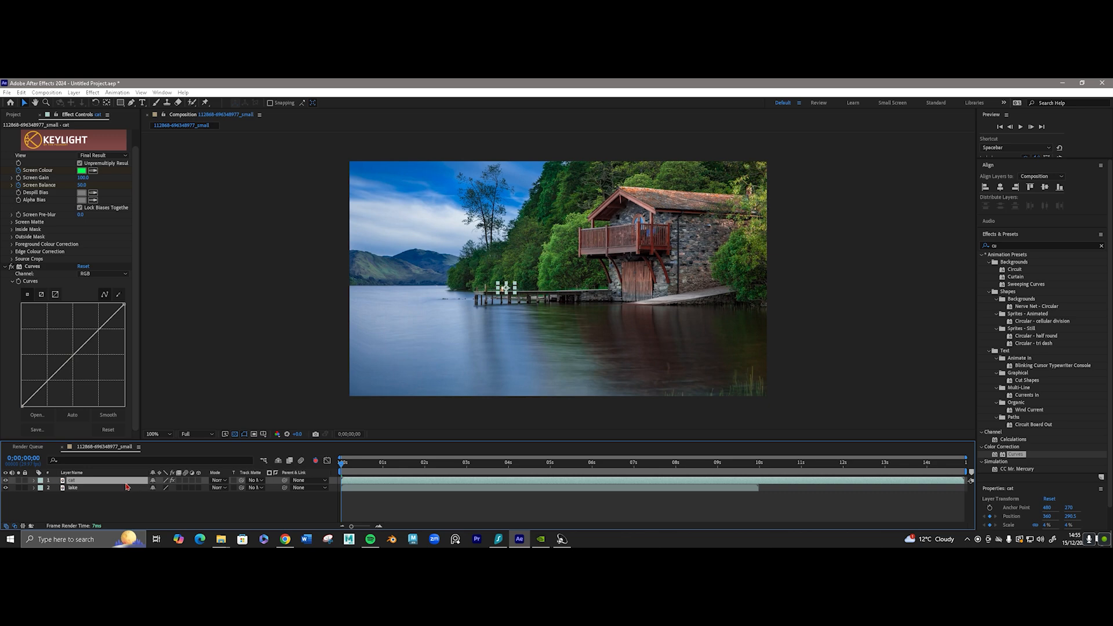
key(s)
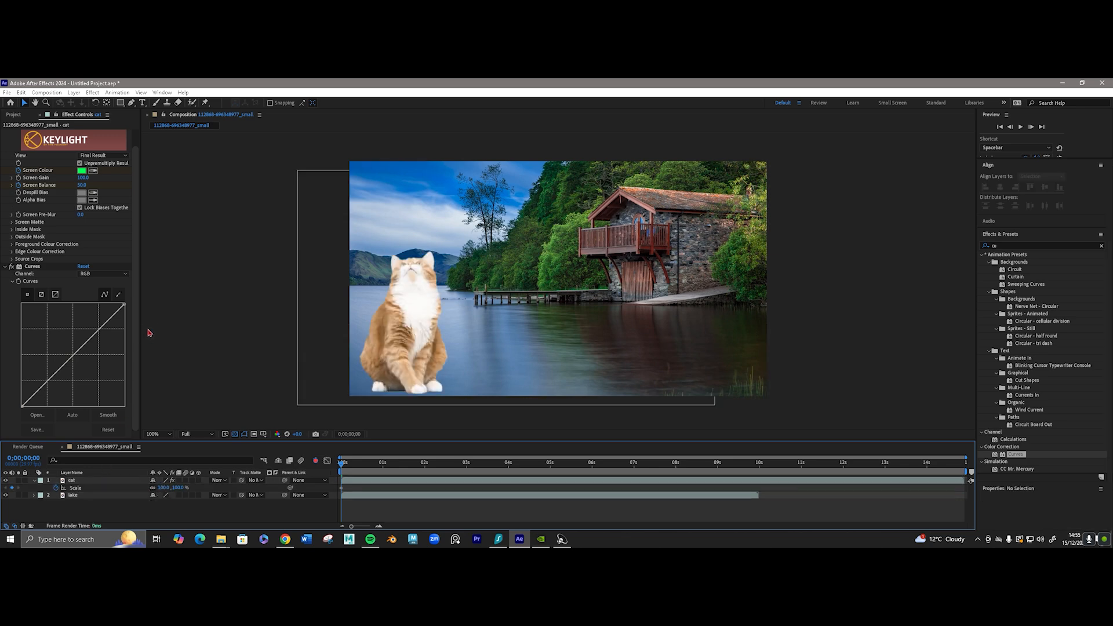
drag(124, 304, 125, 330)
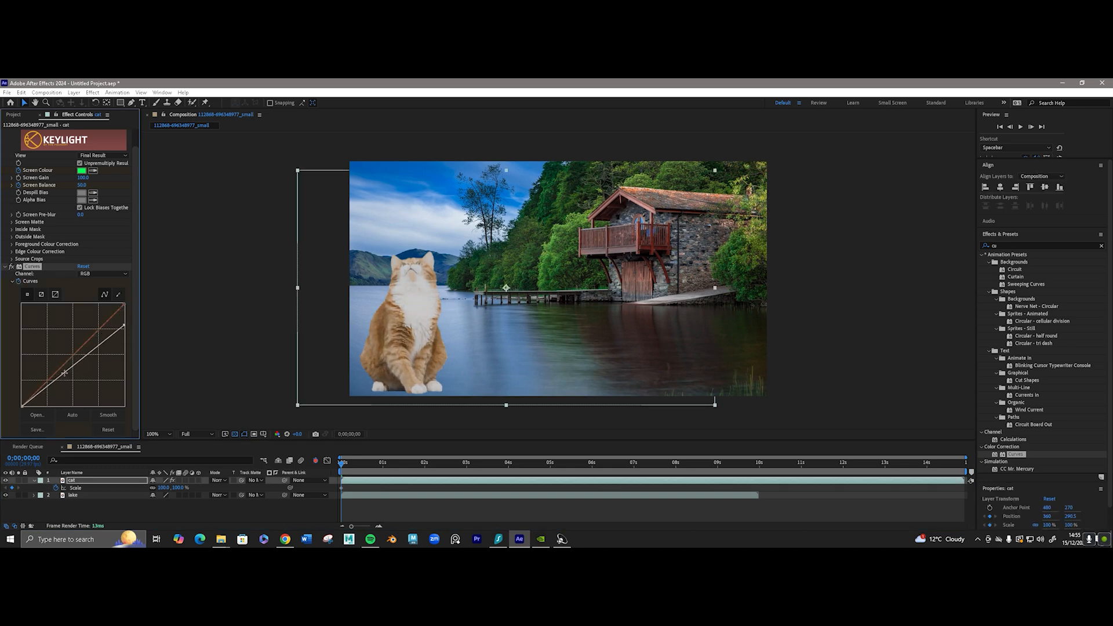
drag(64, 373, 22, 405)
scroll(21, 297, up, 1)
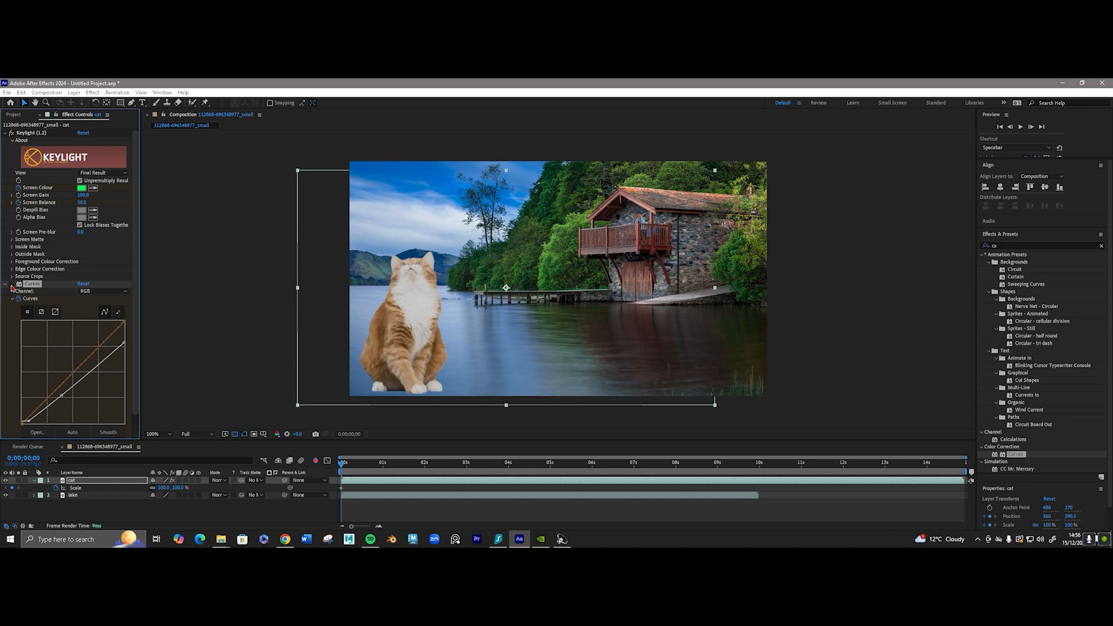
Compare the cat with the Curves effect disabled and enabled, and collapse the effect's settings.
click(11, 284)
click(11, 284)
click(11, 284)
click(11, 284)
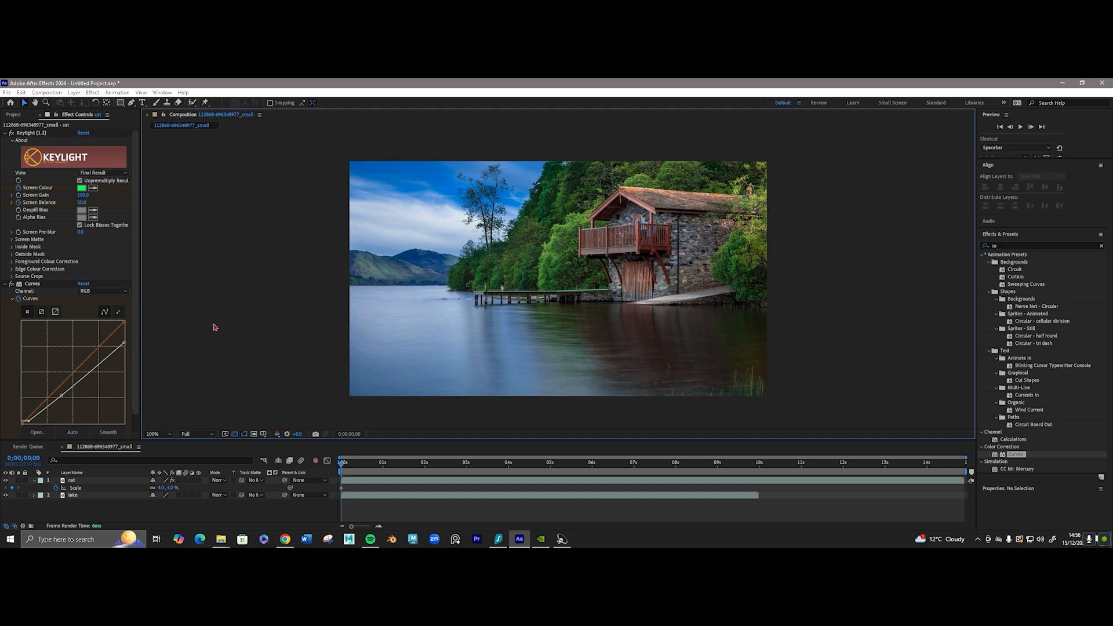
click(6, 284)
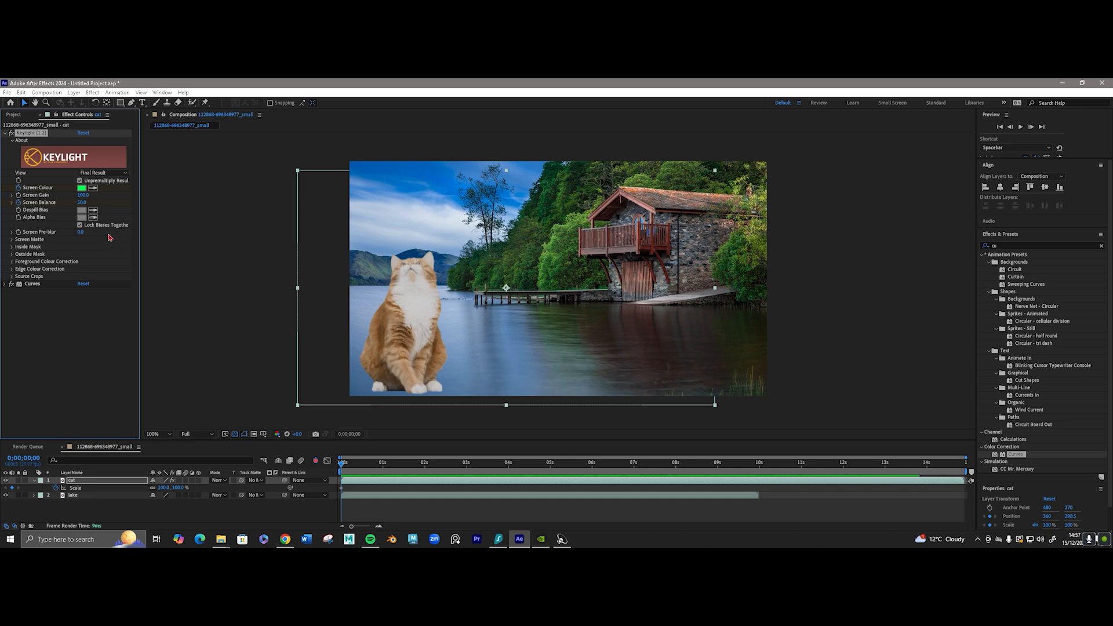
Try out several Screen Pre-blur amounts in Keylight and leave it at 6.3.
drag(82, 234, 107, 232)
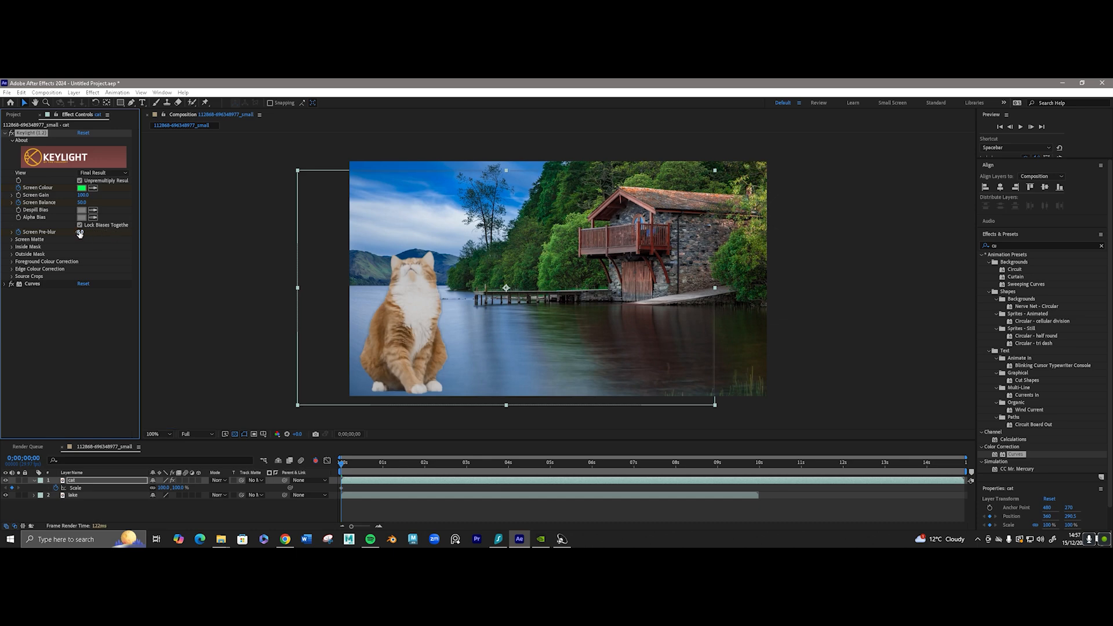
drag(80, 234, 103, 232)
drag(86, 232, 55, 232)
Set the cat layer's scale back to 4% and deselect the layer.
click(94, 506)
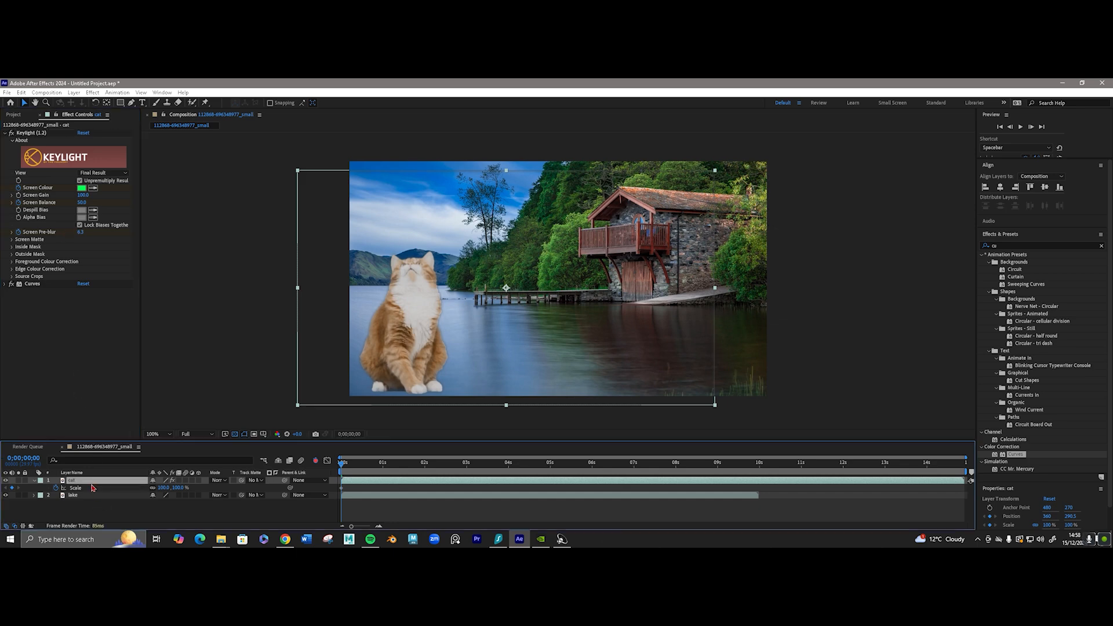
click(163, 487)
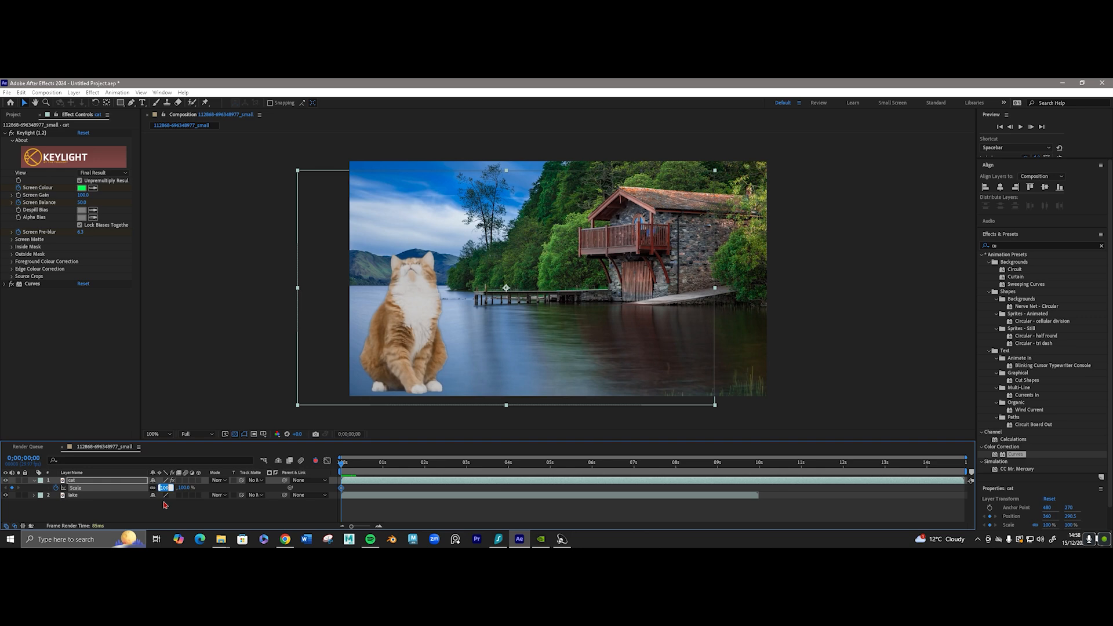
text(4)
key(Return)
click(240, 348)
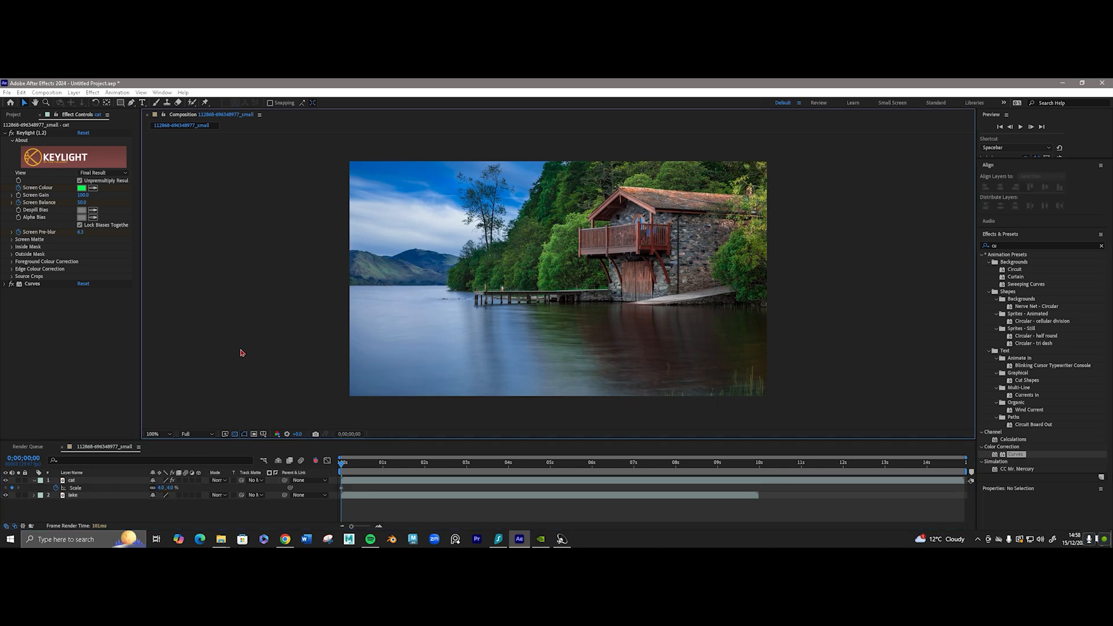